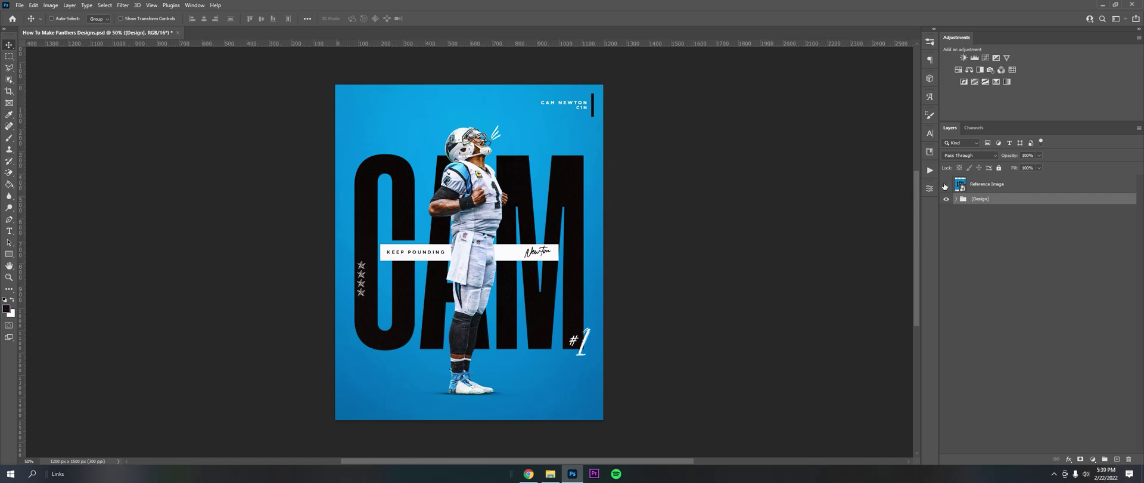
- Compare the poster with the Reference Image layer by alternately showing and hiding it
left_click(947, 184)
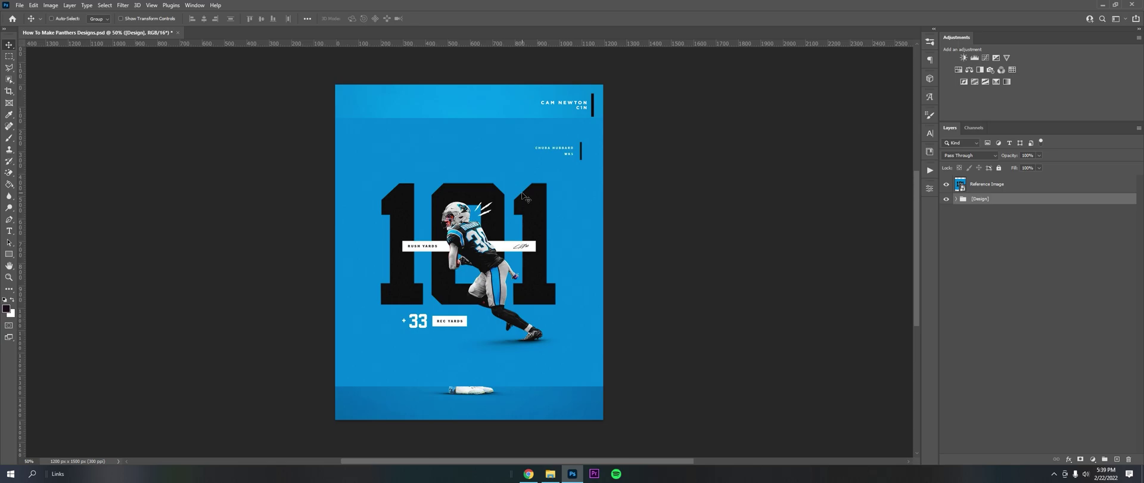
left_click(946, 185)
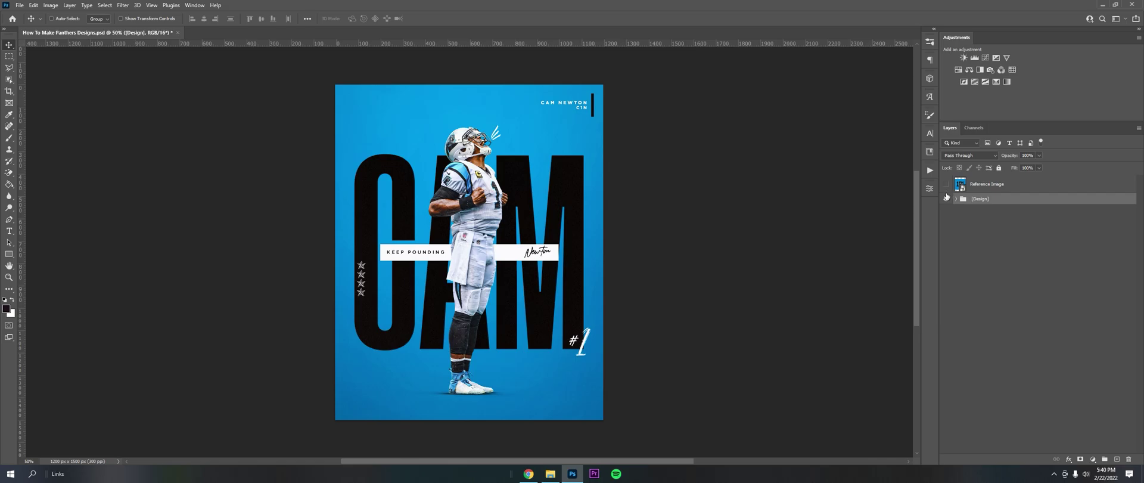
left_click(946, 186)
left_click(946, 186)
left_click(945, 186)
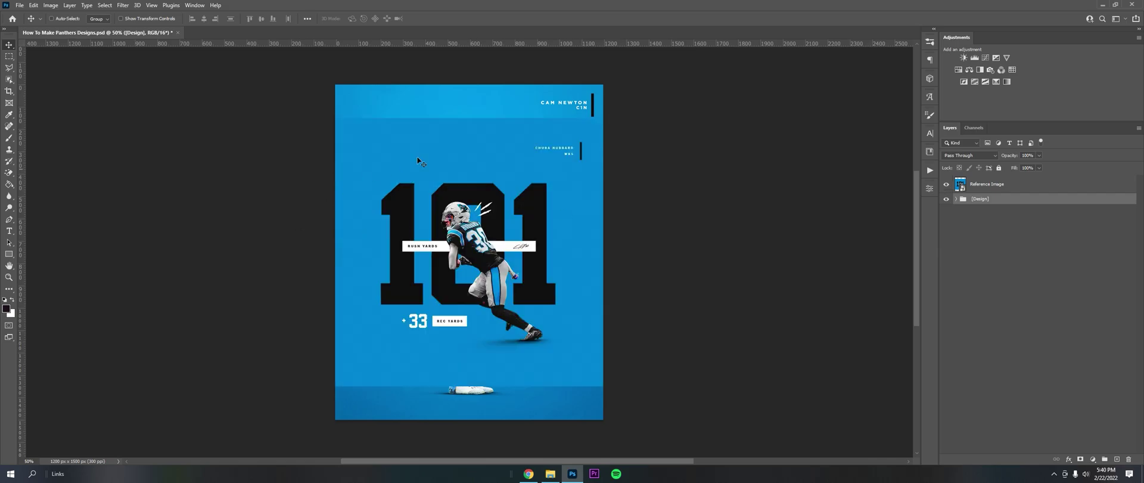
left_click(945, 186)
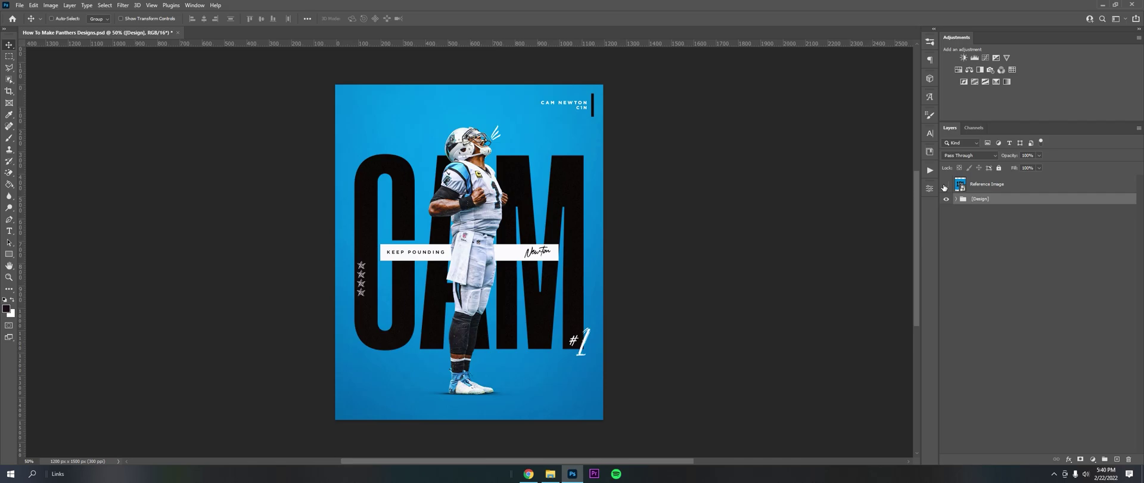
left_click(945, 186)
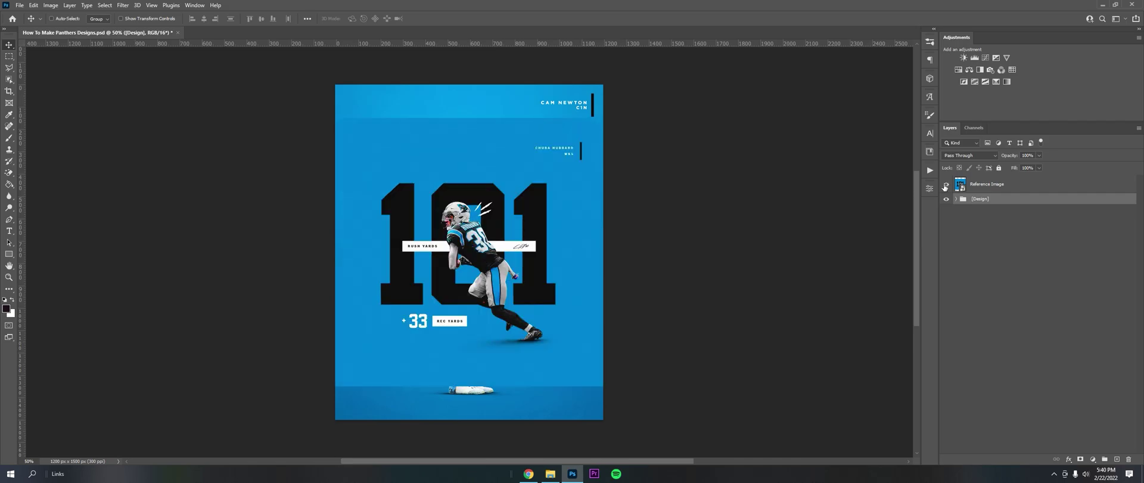
left_click(945, 187)
left_click(945, 186)
left_click(945, 185)
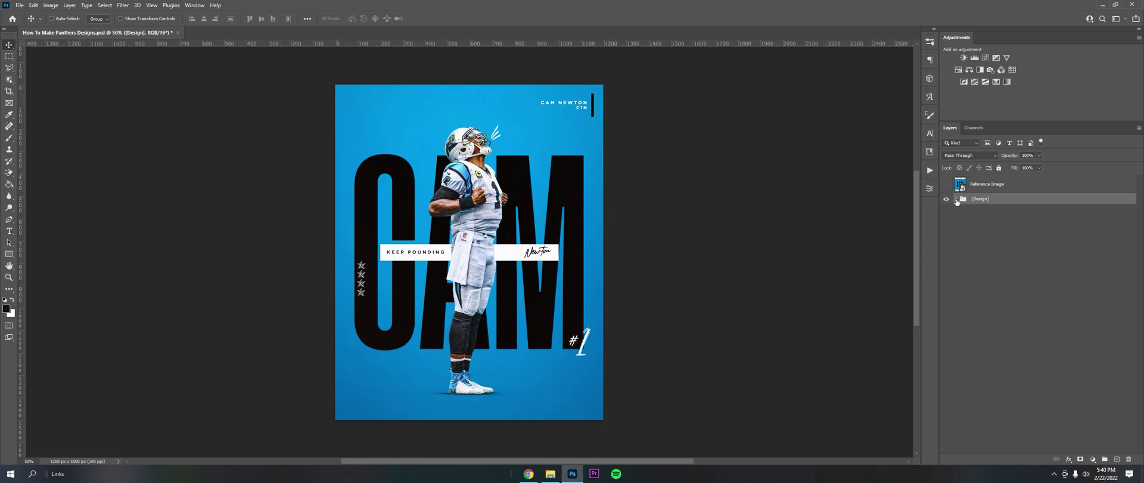
- Expand the [Design] group and check its contents, the Reference Image and the Noise - Screen layer
left_click(957, 199)
left_click(946, 186)
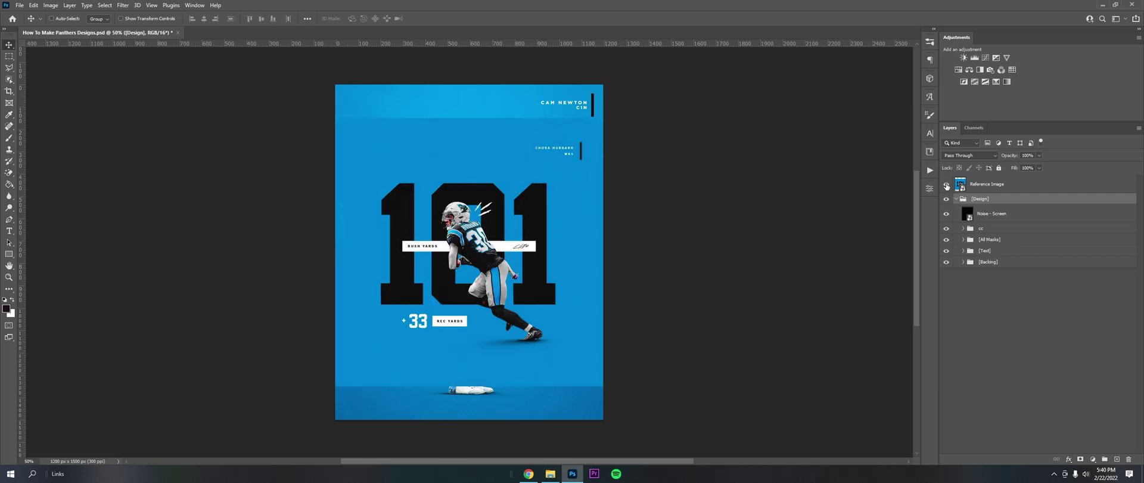
left_click(946, 186)
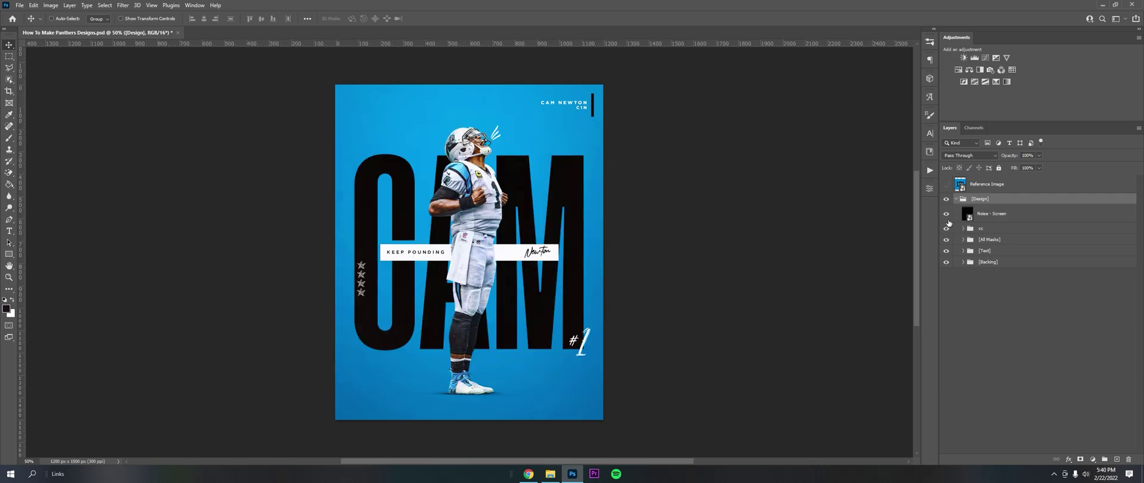
mouse_move(946, 213)
left_mouse_down()
mouse_move(943, 254)
mouse_move(947, 213)
left_mouse_up()
- Expand the [Backing] and Hex Colors groups and check the Blue fill by hiding and showing it
left_click(964, 262)
left_click(974, 273)
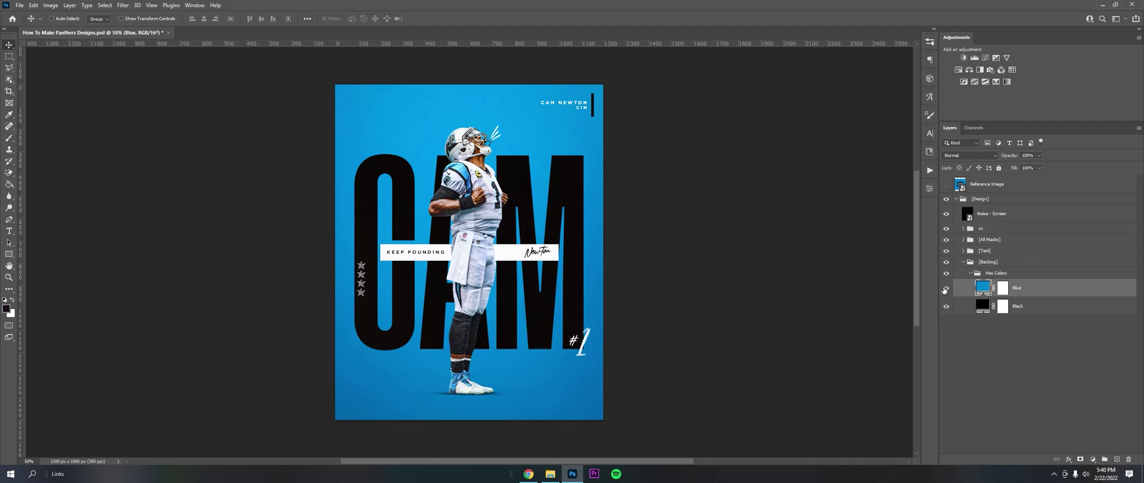
left_click(945, 288)
left_click(946, 288)
- Try a magenta Solid Color fill layer in a new group above the Blue fill and delete the fill layer
left_click(1105, 459)
left_click(1094, 460)
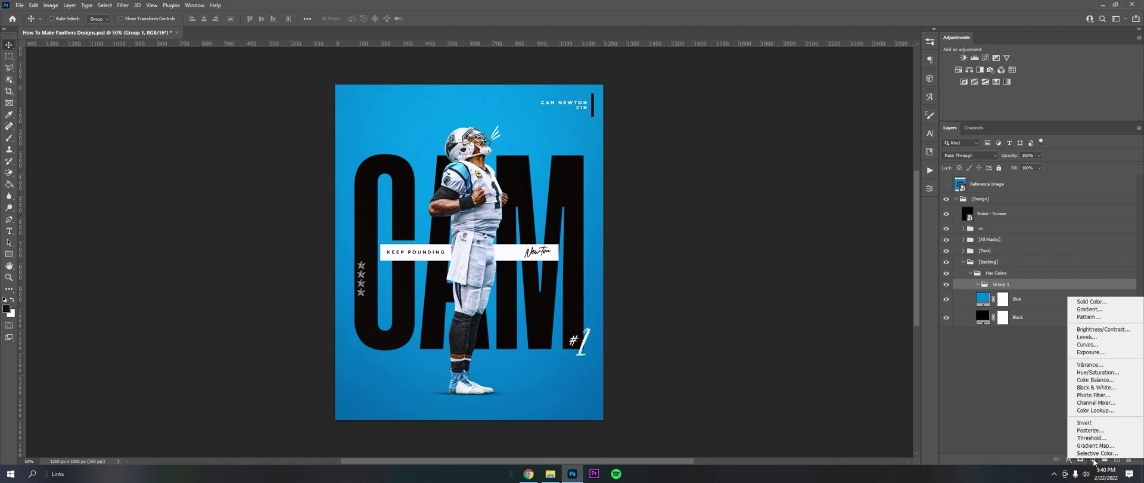
left_click(1091, 303)
key("ctrl+v")
key("Return")
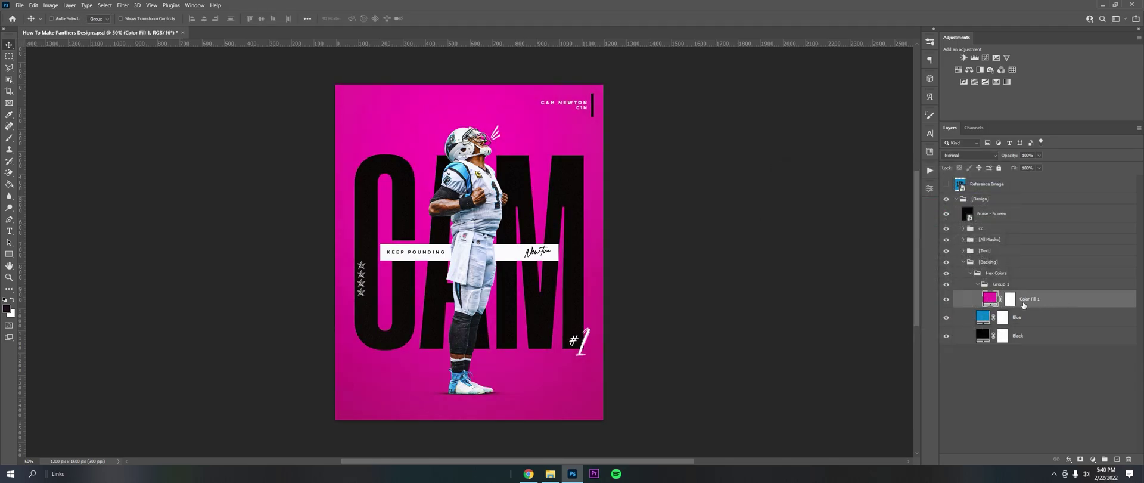
key("Delete")
- Inspect the Blue fill's hex color without changing it and remove the empty trial group
double_click(983, 301)
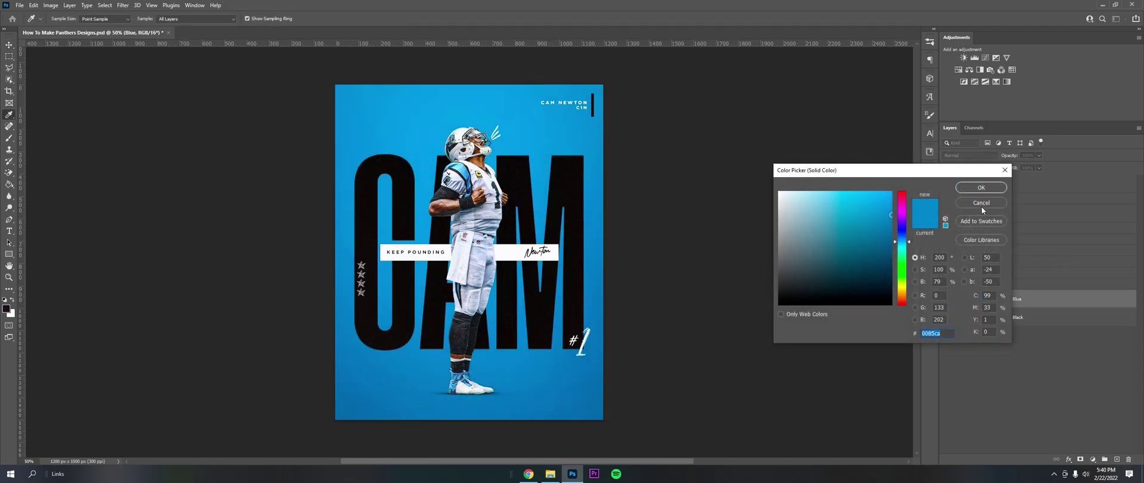
left_click(981, 203)
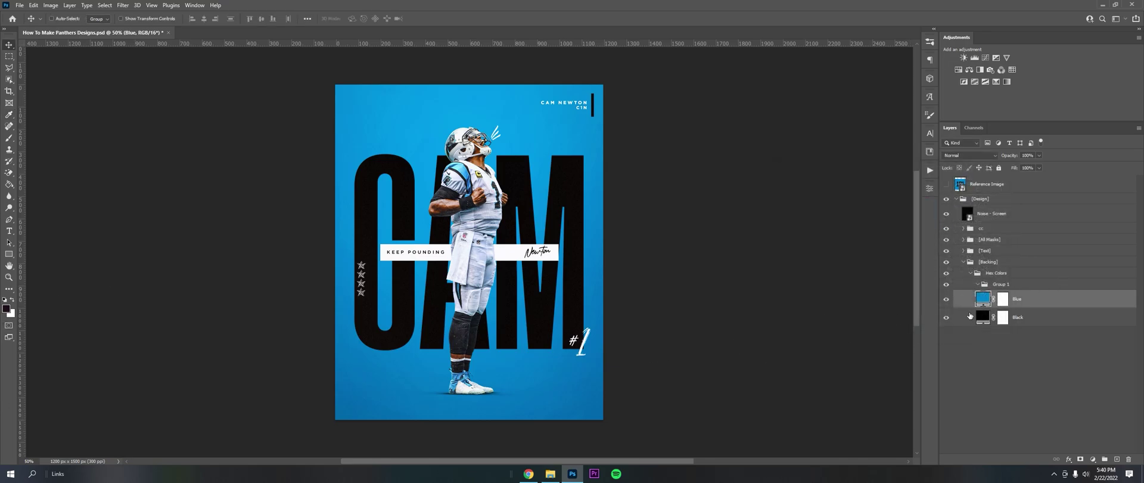
key("ctrl+z")
key("ctrl+shift+z")
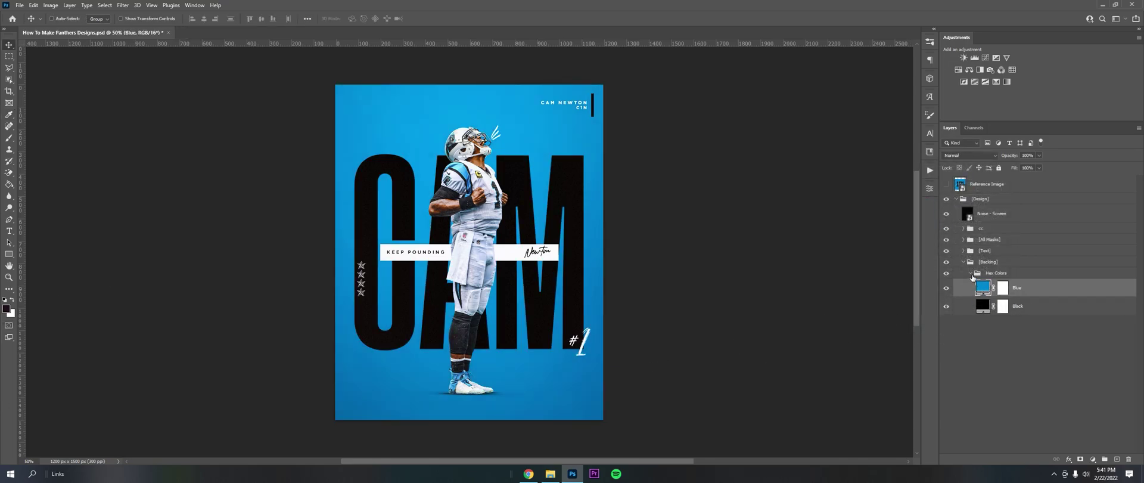
- Collapse the backing groups, expand [Text], show the Main - "CAM" layer without the other text elements and inspect its font
left_click(971, 273)
left_click(964, 263)
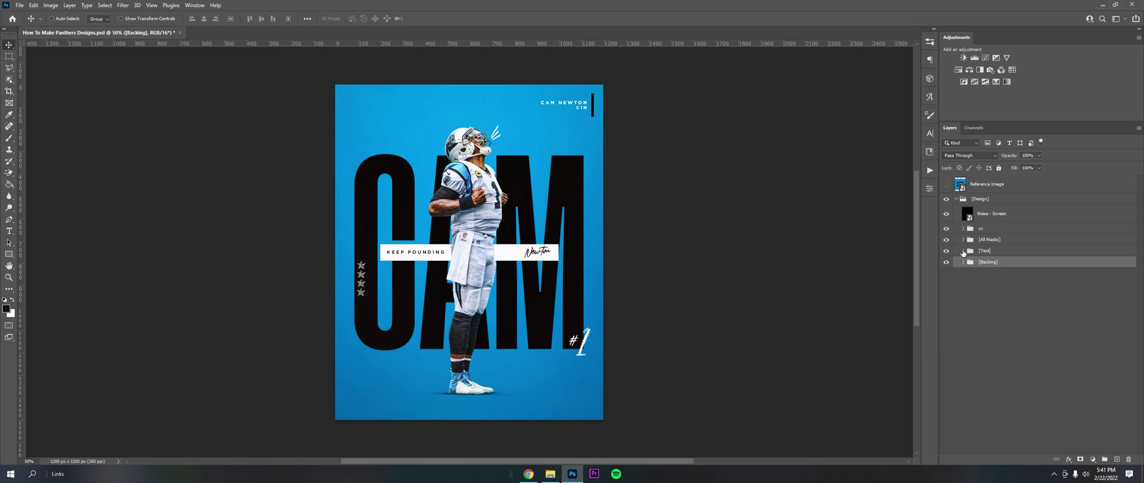
left_click(963, 251)
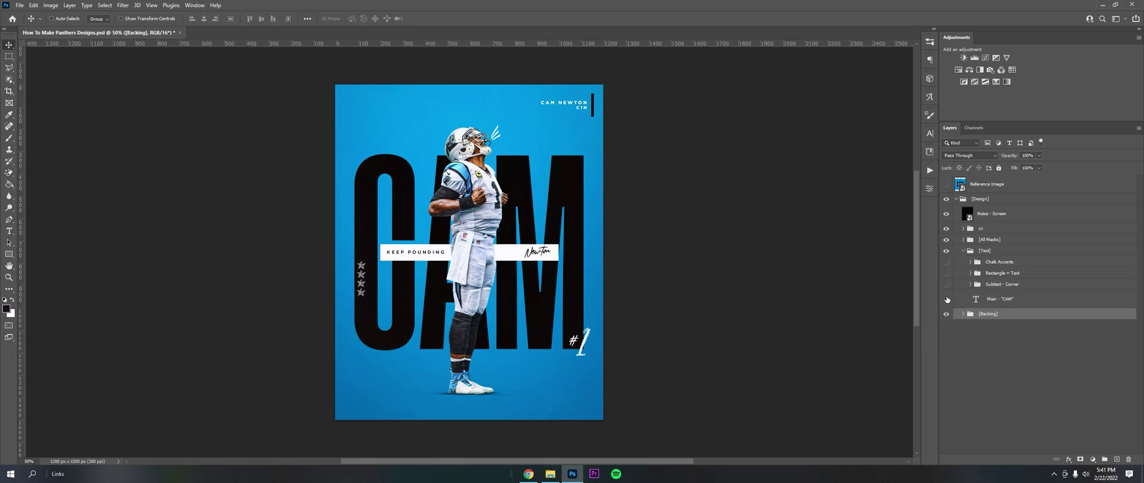
left_click(947, 299)
key("t")
left_click(522, 206)
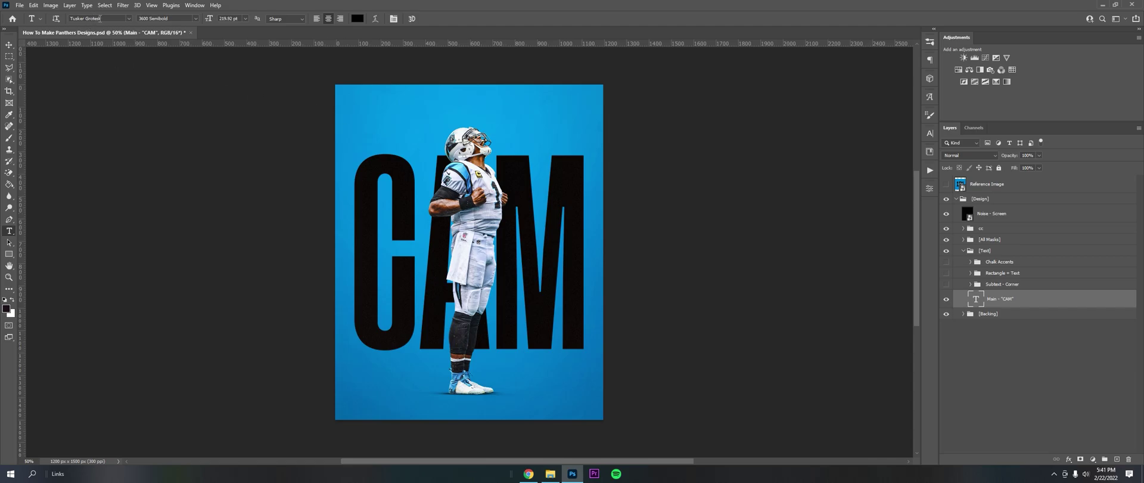
left_click(10, 45)
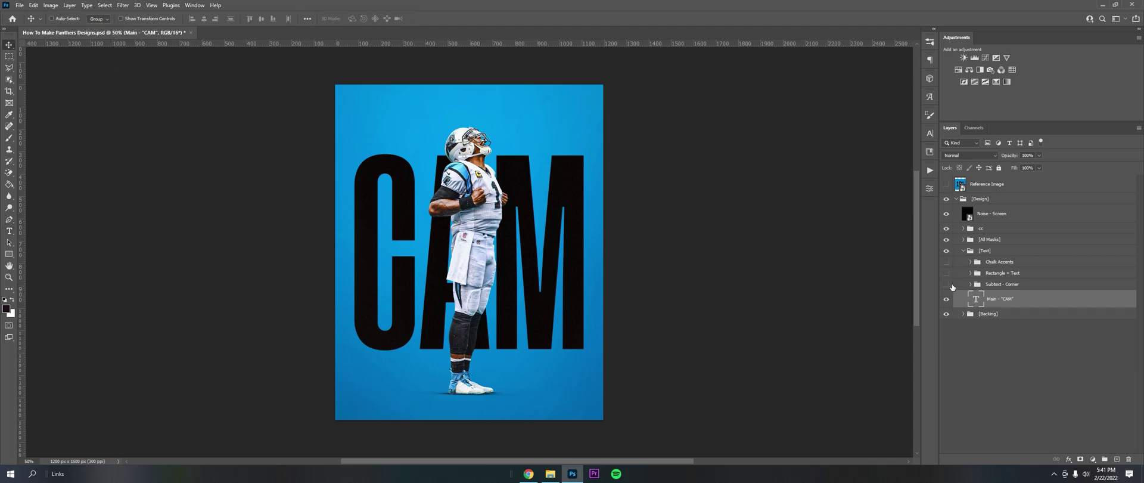
- Show the Subtext - Corner group and inspect the font of its CAM NEWTON C1N text
left_click(1001, 285)
scroll(626, 134, "up", 2)
key("z")
left_click_drag(580, 113, 705, 143)
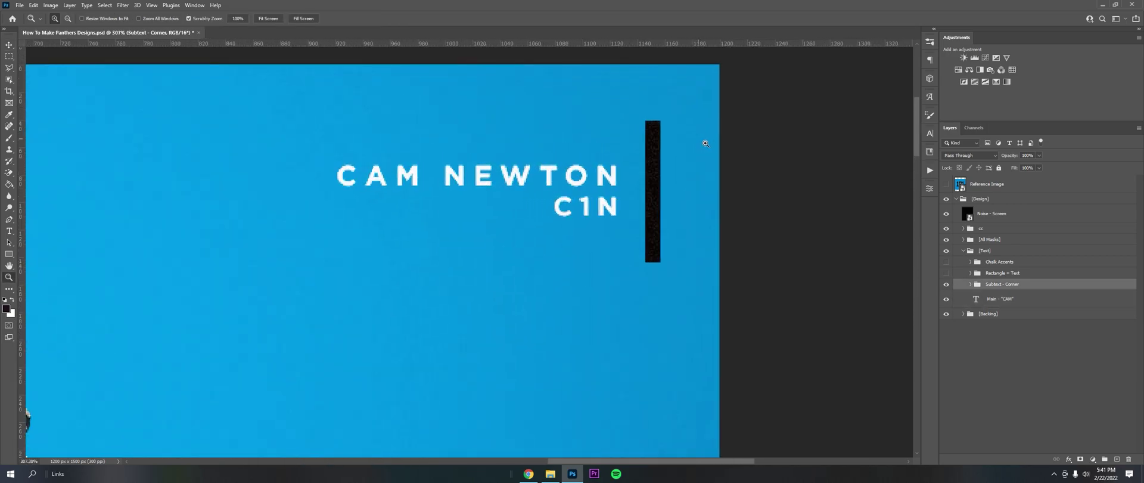
left_click(971, 284)
left_click(1013, 299)
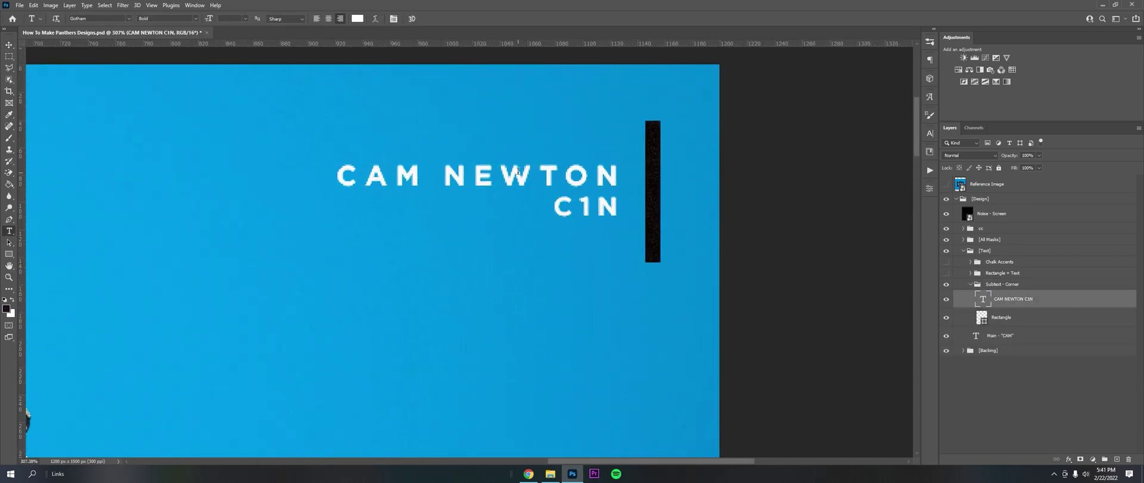
key("t")
left_click(8, 44)
key("ctrl+0")
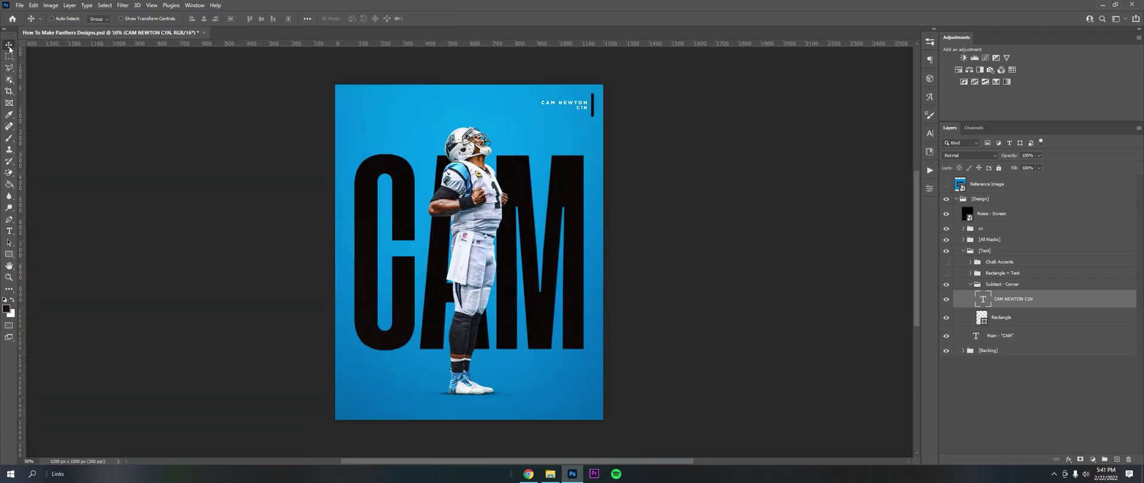
left_click(971, 284)
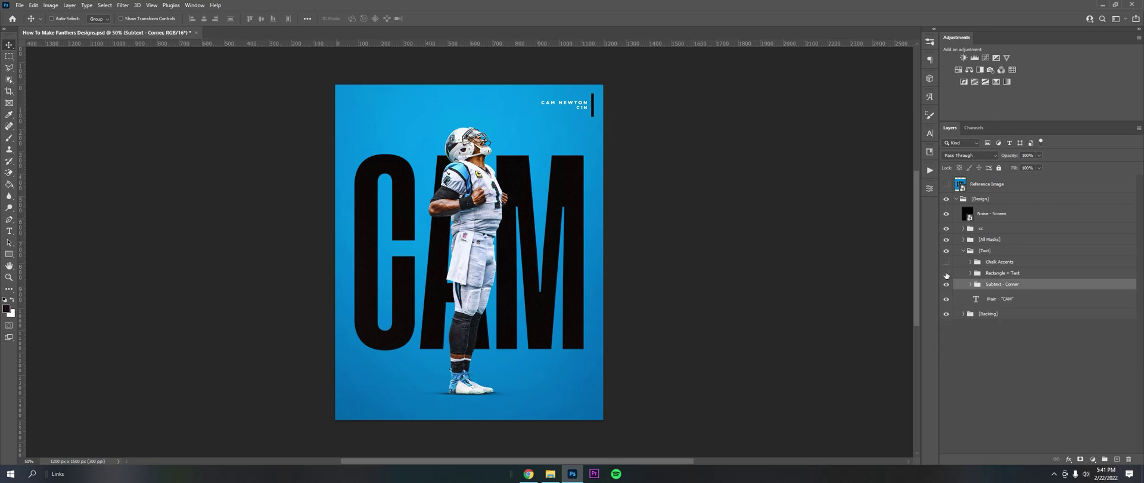
- Show the Rectangle + Text group and inspect the font of its script Newton text
left_click(947, 273)
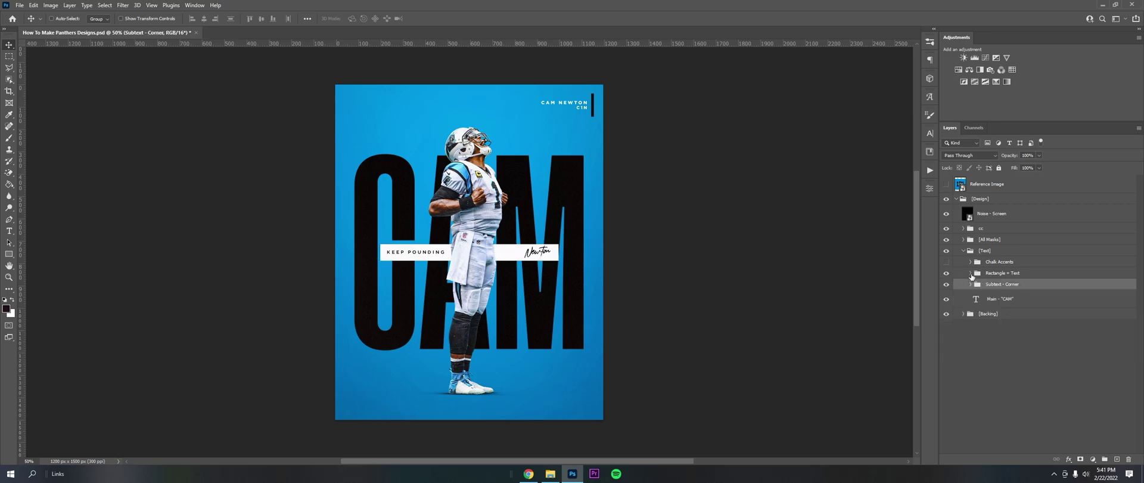
left_click(970, 273)
left_click(1009, 330)
left_click(1004, 303)
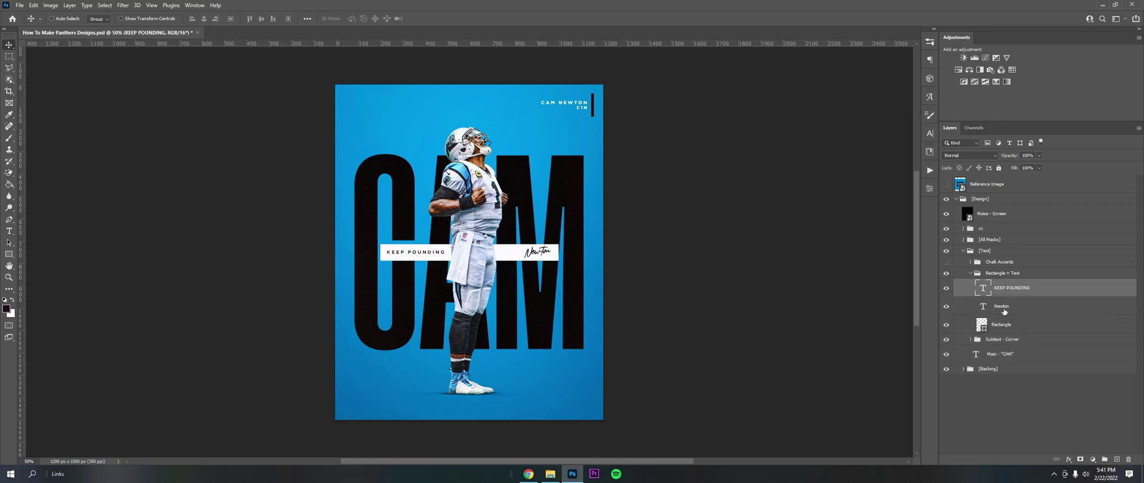
key("z")
left_click_drag(536, 250, 598, 249)
key("t")
left_click(544, 260)
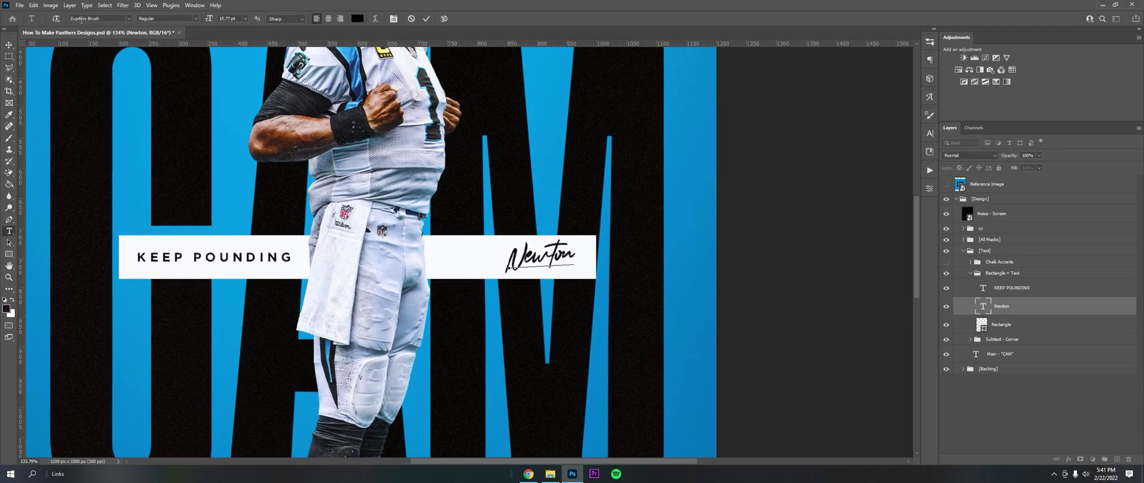
left_click(8, 45)
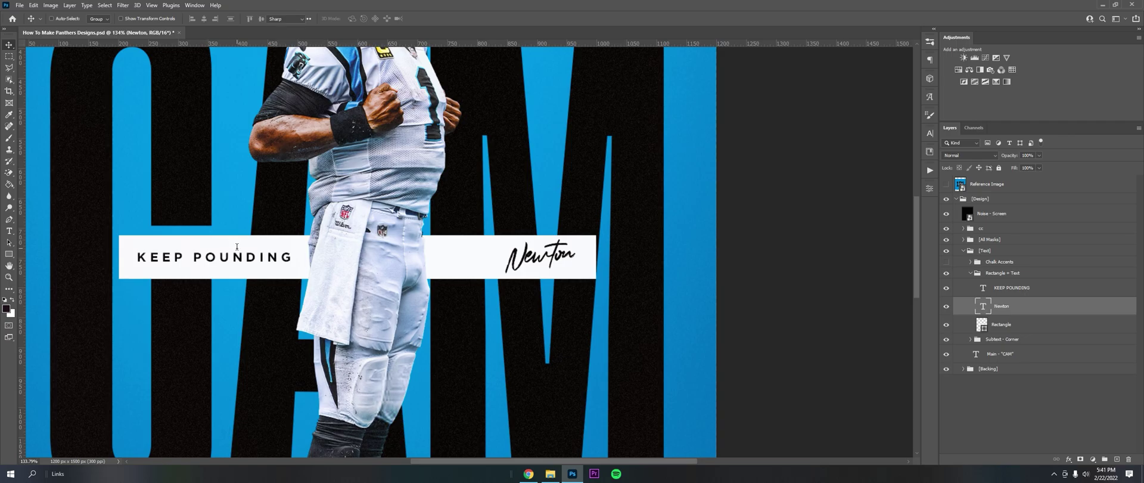
- Inspect the font of the KEEP POUNDING text in the white bar
key("t")
left_click(238, 256)
left_click(9, 45)
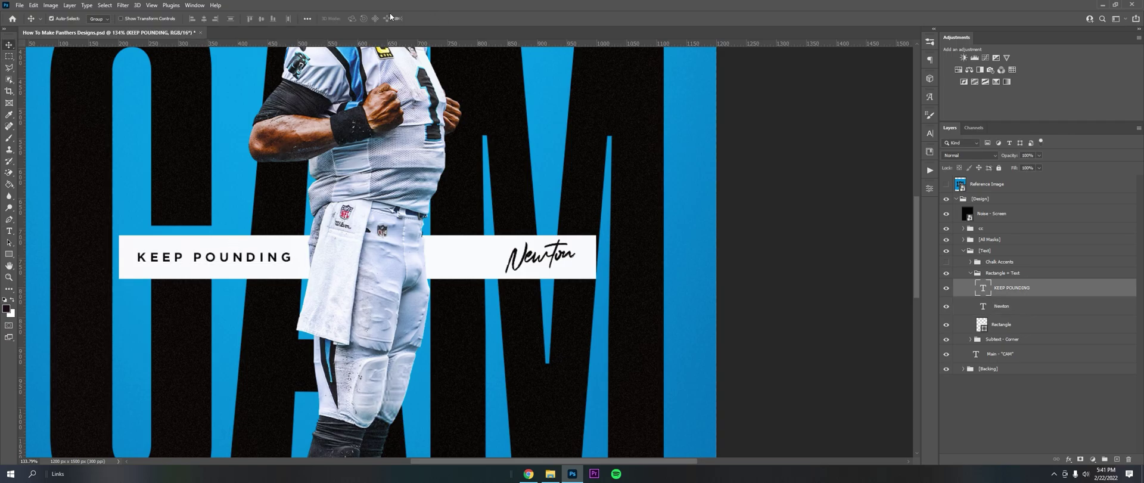
key("ctrl+minus")
key("ctrl+minus")
key("ctrl+minus")
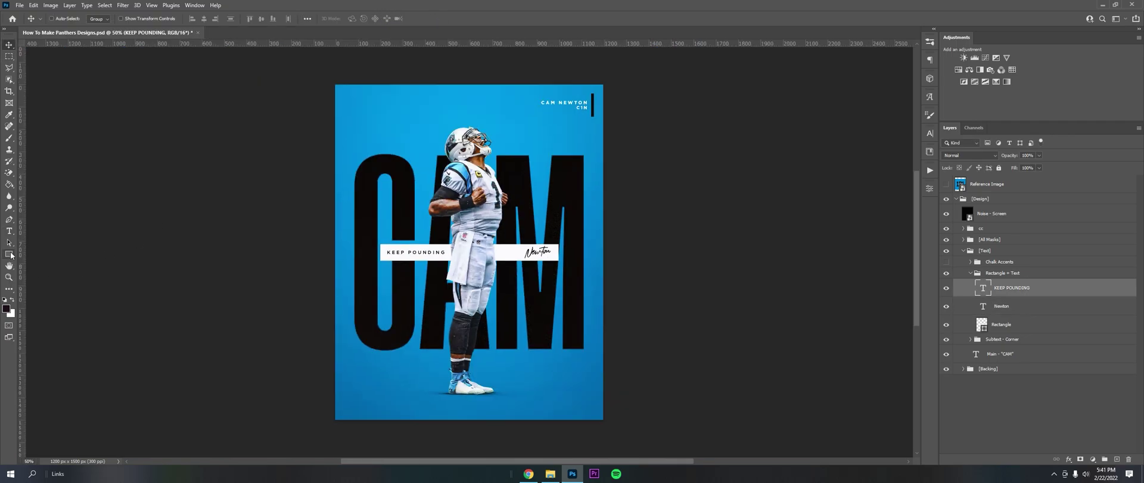
- Draw a trial rectangle about 779 by 100 px across the upper part of the poster, with no stroke
left_click(9, 254)
left_click_drag(367, 103, 542, 124)
left_click(812, 291)
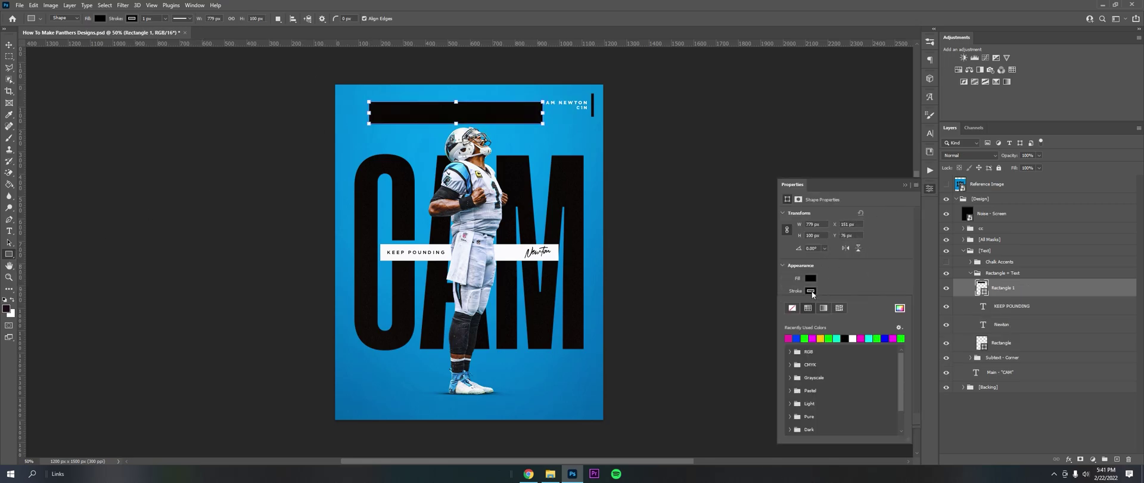
left_click(793, 309)
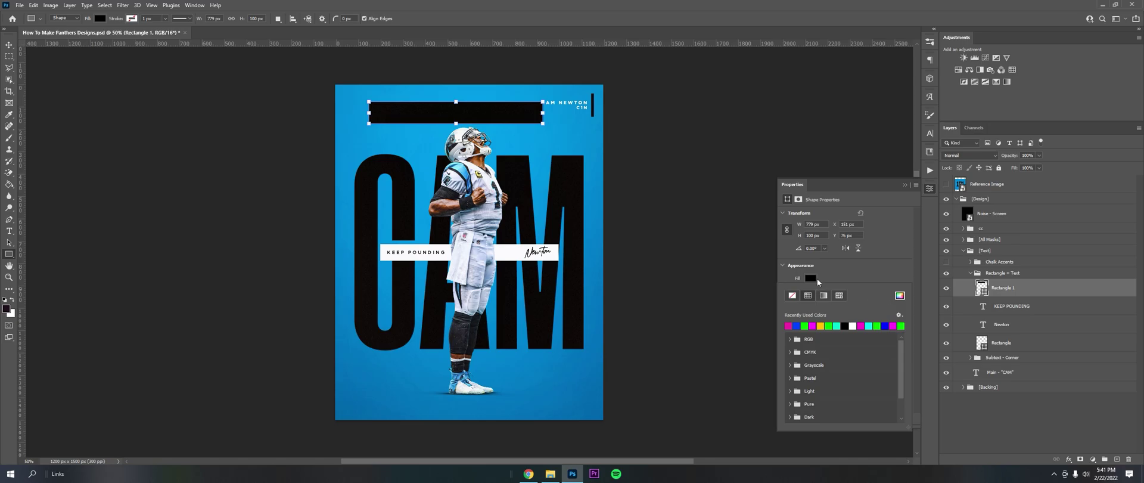
- Try a white fill on the new rectangle and delete the trial shape
left_click(900, 295)
left_click_drag(843, 248, 720, 128)
key("Return")
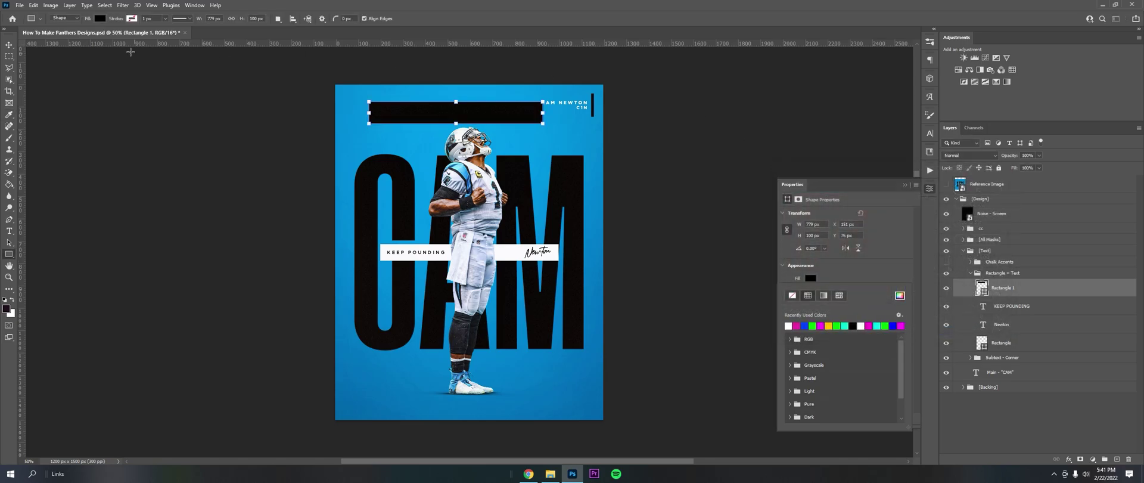
key("v")
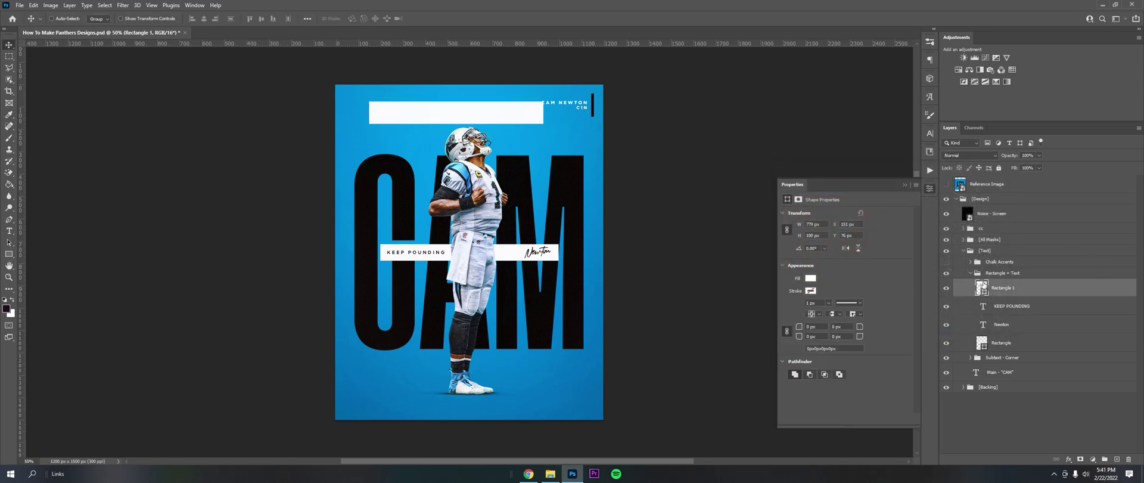
key("Delete")
- Collapse the Rectangle + Text group, show the Chalk Accents group and compare the design with the Reference Image
left_click(970, 272)
left_click(947, 261)
left_click(975, 262)
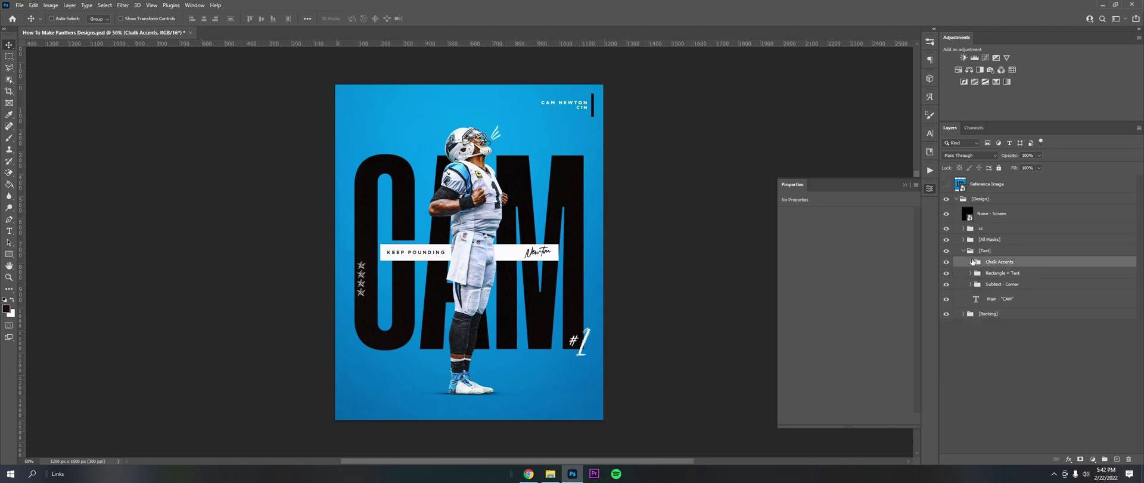
left_click(946, 184)
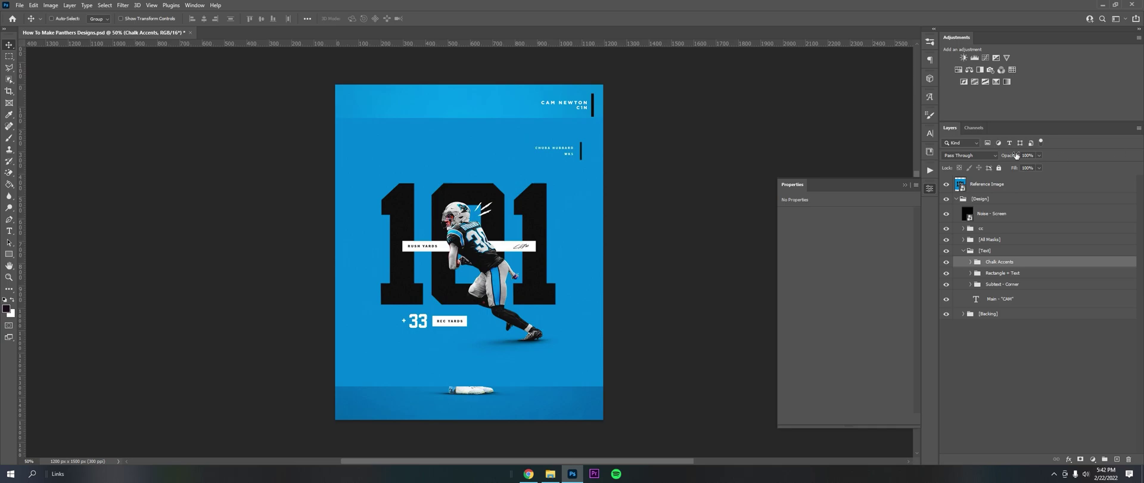
left_click(946, 184)
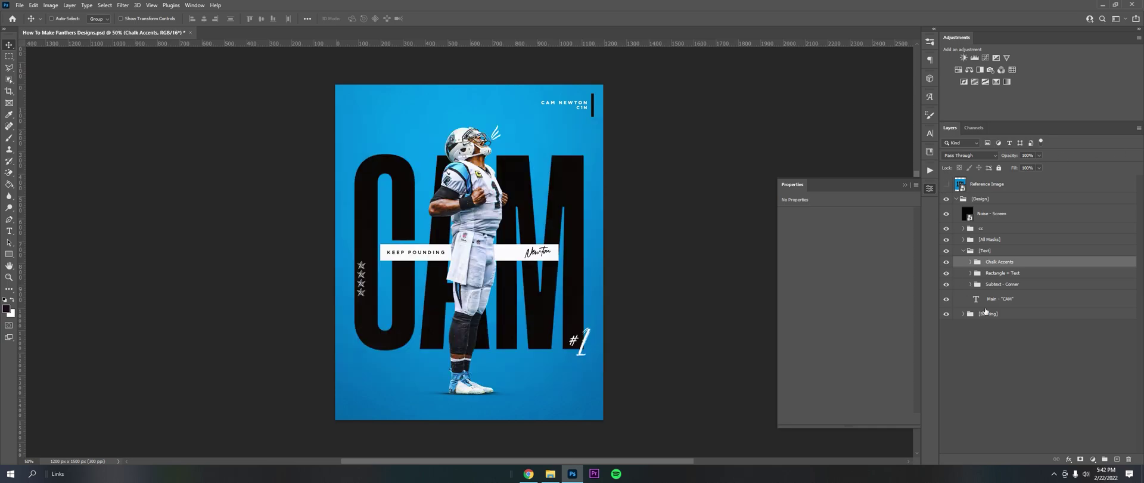
- Examine the Left and Right lines of the 3 Lines - Mouth group inside Chalk Accents with the #1 group hidden
left_click(970, 262)
left_click(947, 273)
left_click(978, 285)
left_click(991, 297)
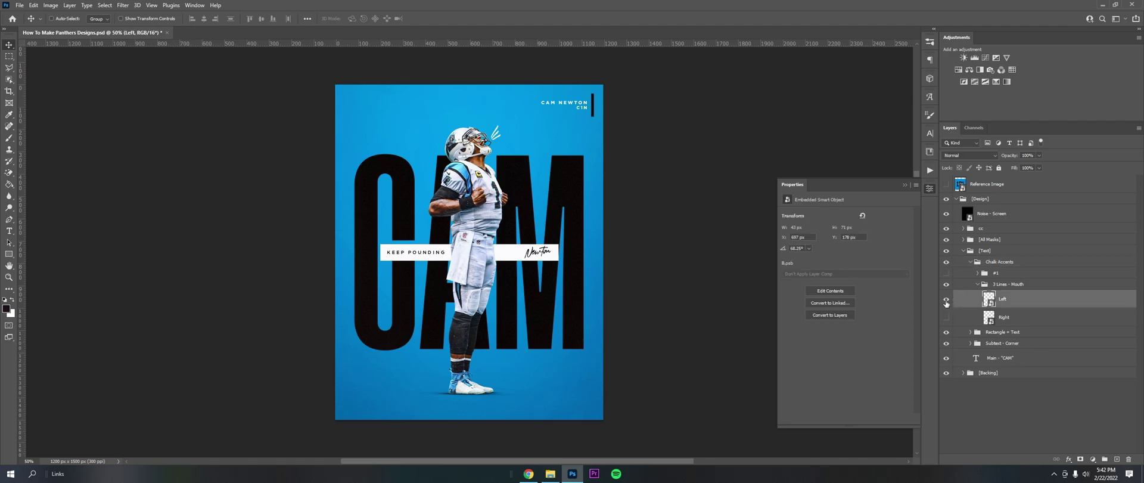
left_click(947, 299)
left_click(947, 299)
left_click(977, 284)
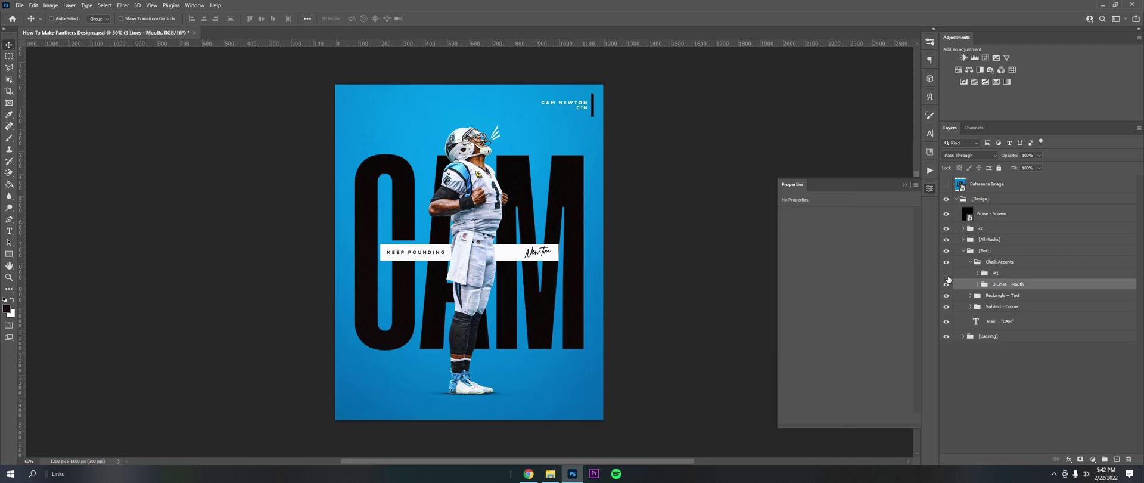
- Show the #1 group and examine its chalk stars up close
left_click(947, 273)
left_click(977, 273)
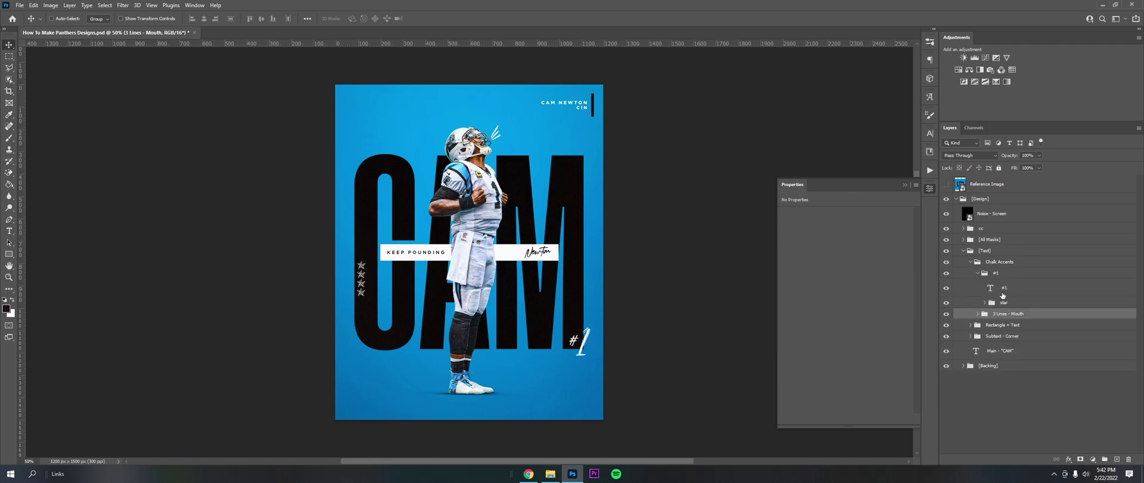
left_click(1009, 302)
key("z")
left_click_drag(355, 279, 468, 286)
key("ctrl+0")
key("ctrl+minus")
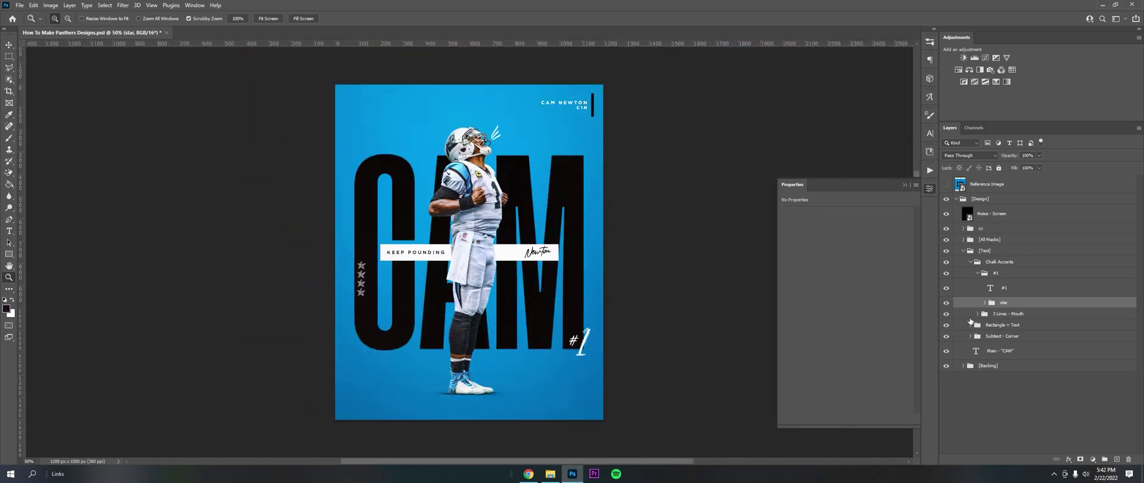
- Inspect the font of the #1 text layer
left_click(1022, 292)
key("t")
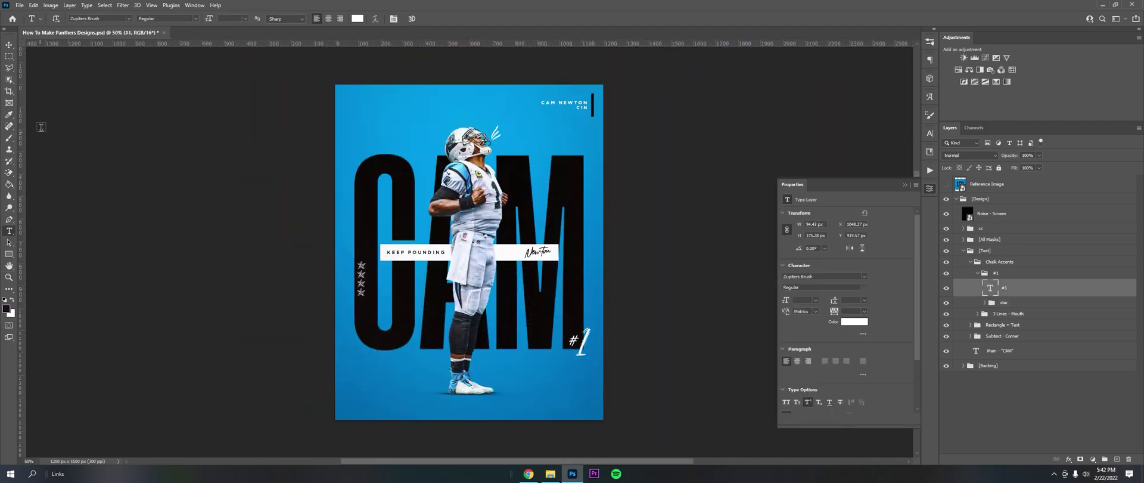
left_click(9, 45)
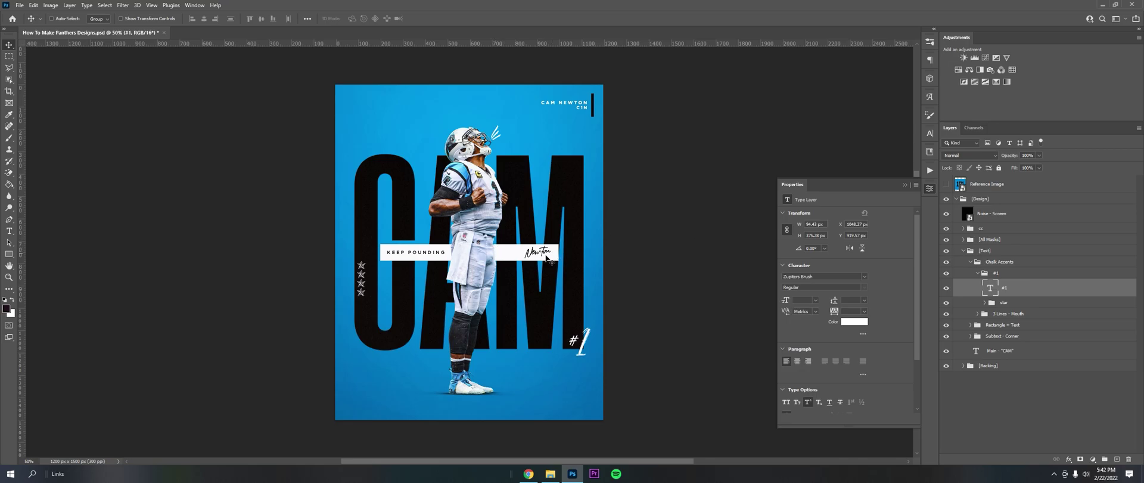
- Collapse the Chalk Accents and [Text] groups and expand [All Masks] down to the contents of [Mask] - 1
left_click(980, 263)
left_click(971, 262)
left_click(964, 251)
left_click(964, 239)
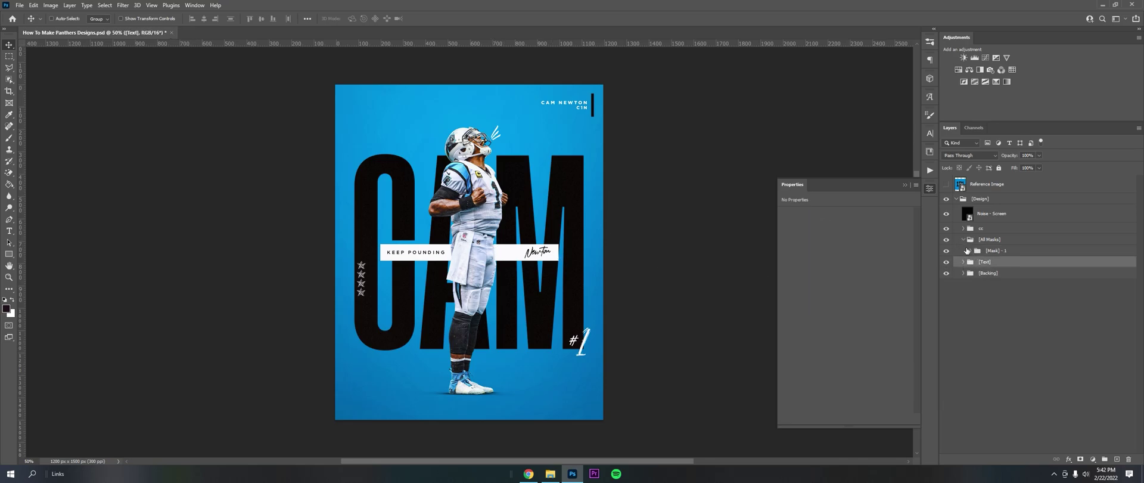
left_click(967, 251)
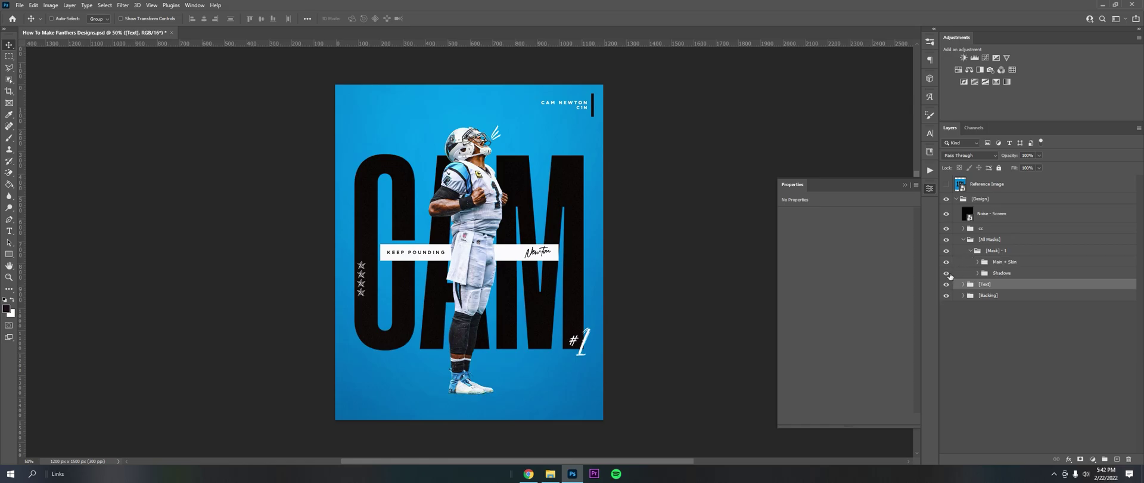
- Add a new layer above the Shadows group and activate the Brush tool for painting near the player's shoes
left_click(1014, 273)
left_click(1117, 459)
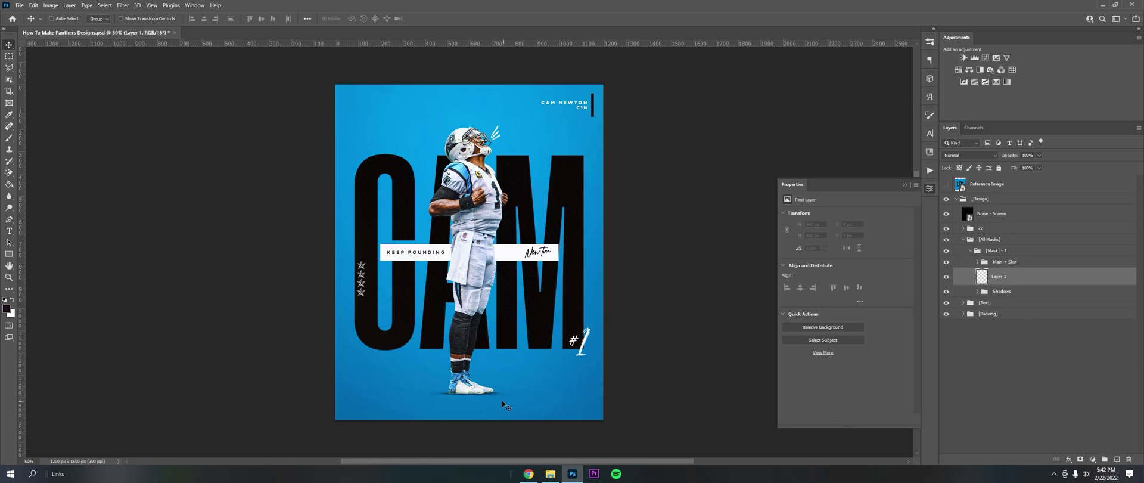
key("b")
left_click_drag(462, 397, 462, 369)
left_click_drag(462, 369, 545, 371)
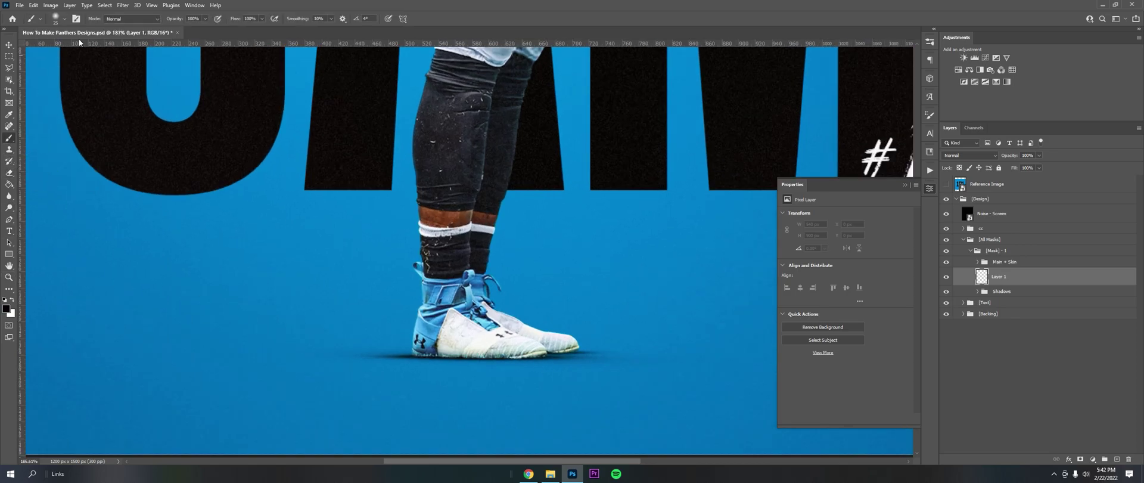
- Flatten the soft brush tip to 7% roundness
left_click(60, 20)
left_click(57, 22)
key("bracketright")
key("bracketright")
key("bracketright")
key("bracketright")
left_click(929, 115)
left_click_drag(842, 224, 817, 229)
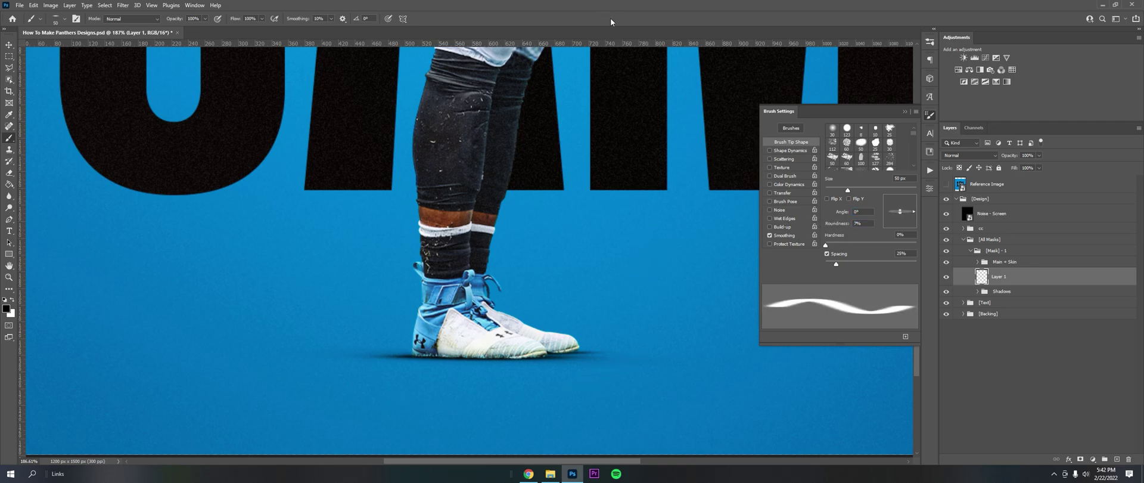
- Enlarge the flattened brush and stamp a soft black elliptical shadow just below the shoes
key("bracketright")
key("bracketright")
key("bracketright")
key("bracketright")
key("bracketright")
key("bracketright")
key("bracketright")
key("bracketright")
key("bracketright")
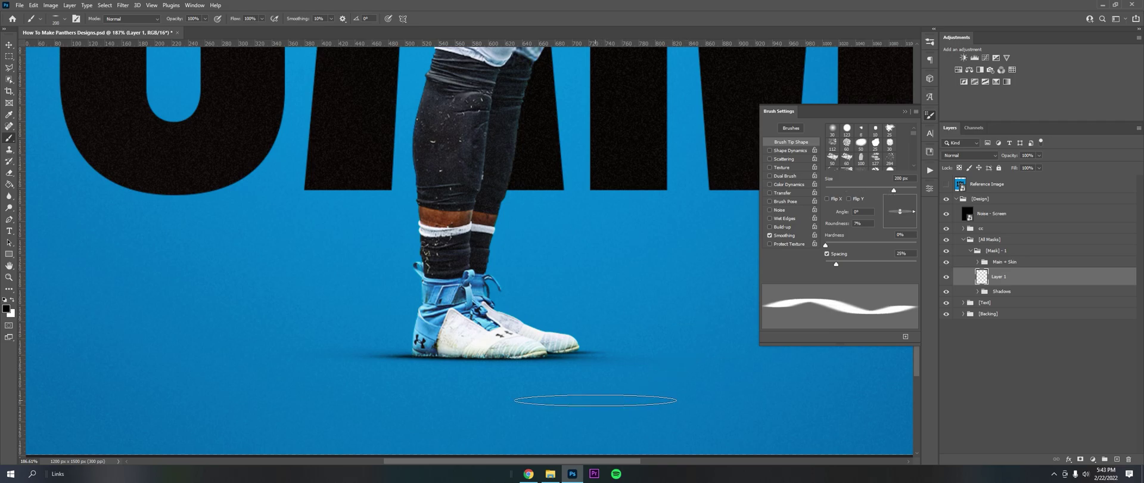
key("bracketright")
left_click(569, 391)
left_click(569, 391)
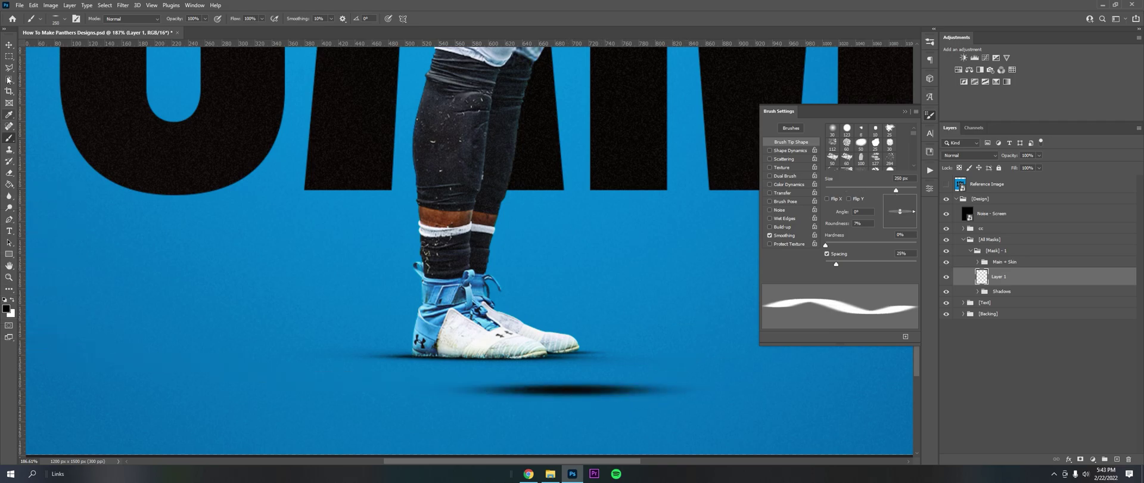
- Hide the existing Shadows group and move the painted shadow beneath the shoes
left_click(9, 44)
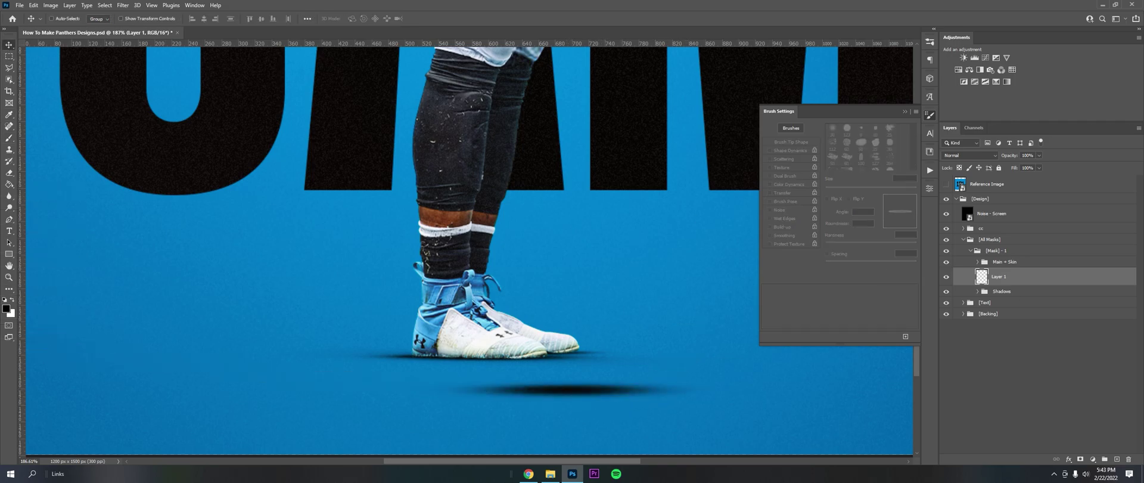
left_click(947, 294)
left_click(963, 290)
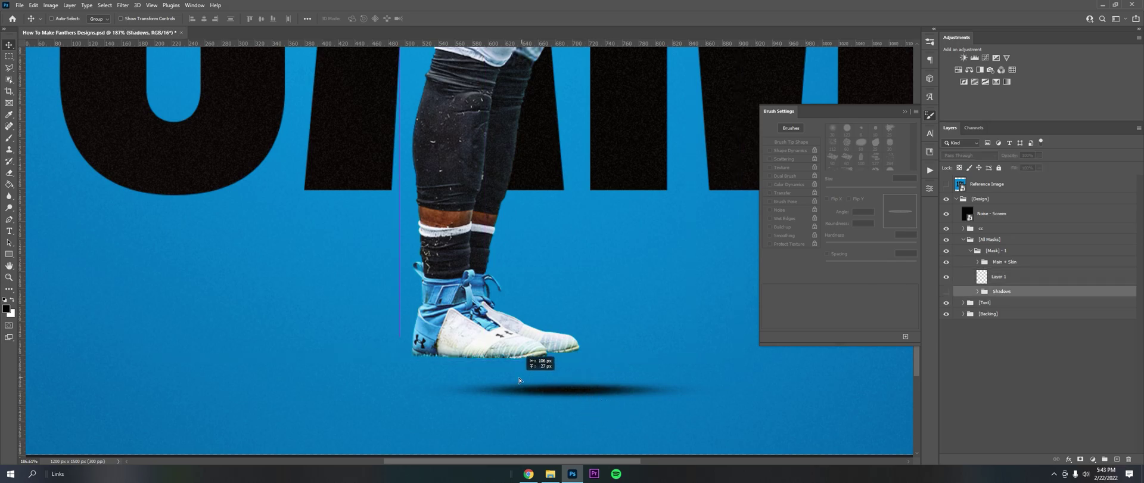
mouse_move(494, 377)
left_mouse_down()
mouse_move(468, 358)
mouse_move(417, 350)
mouse_move(485, 379)
left_mouse_up()
- Squash the painted shadow vertically to 82.76% with a Distort transform
key("ctrl+t")
right_click(496, 356)
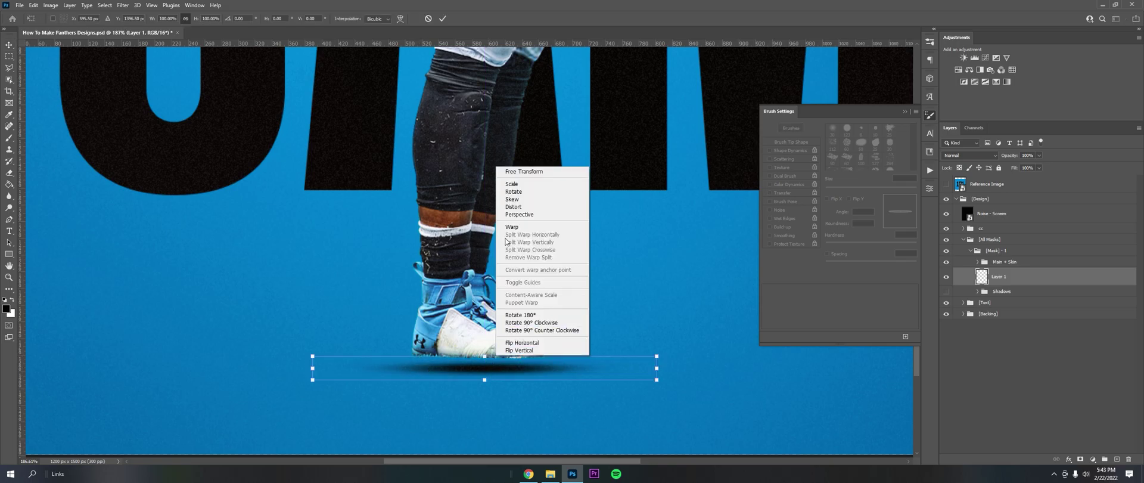
left_click(513, 207)
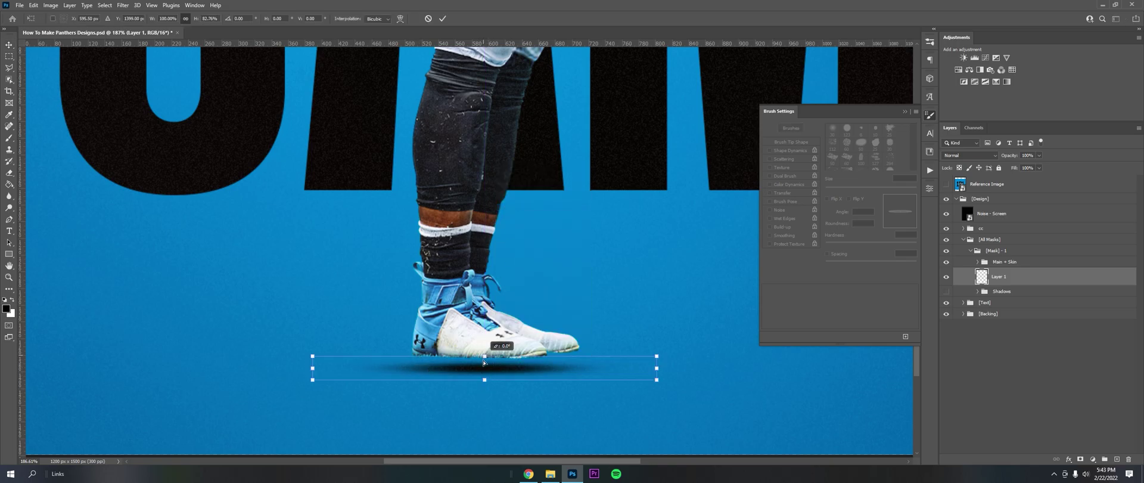
left_click_drag(485, 361, 485, 361)
- Widen the shadow's lower edge with Perspective and duplicate the shadow against the soles
right_click(485, 361)
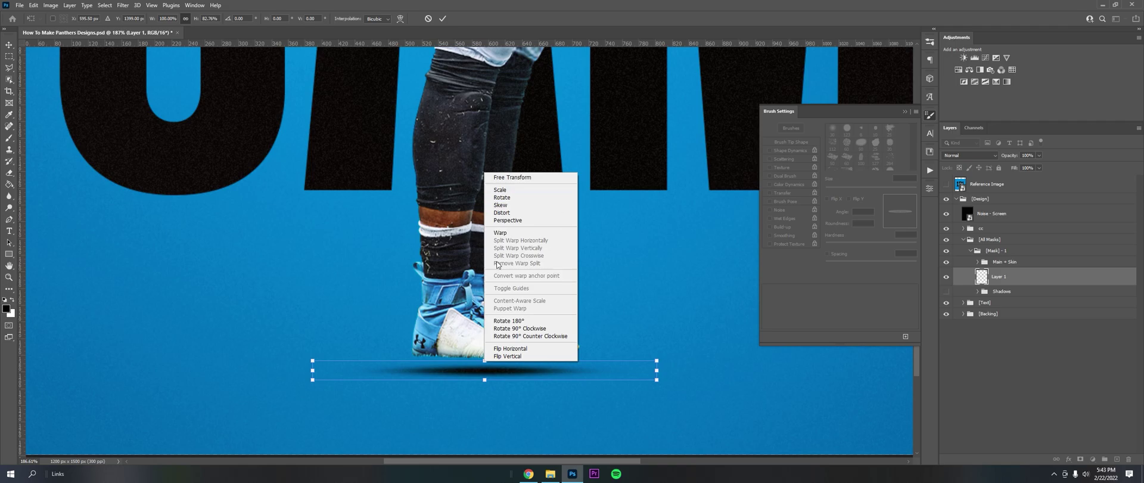
left_click(508, 220)
left_click_drag(657, 379, 679, 382)
key("Return")
left_click_drag(535, 384, 517, 367)
key("ctrl+j")
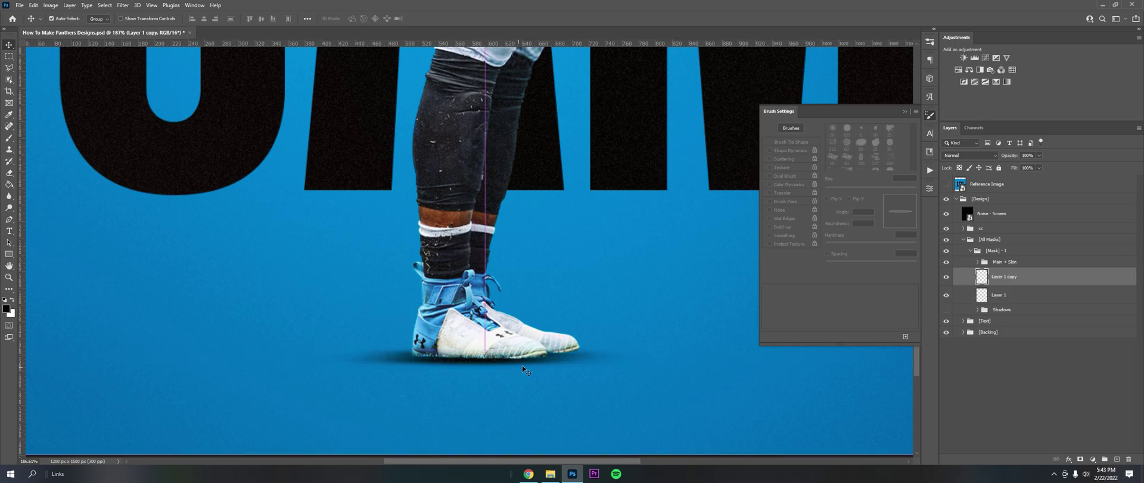
- Delete the trial shadow layers and show the original Shadows group again
key("Delete")
left_click(947, 274)
key("ctrl+minus")
key("ctrl+minus")
key("ctrl+minus")
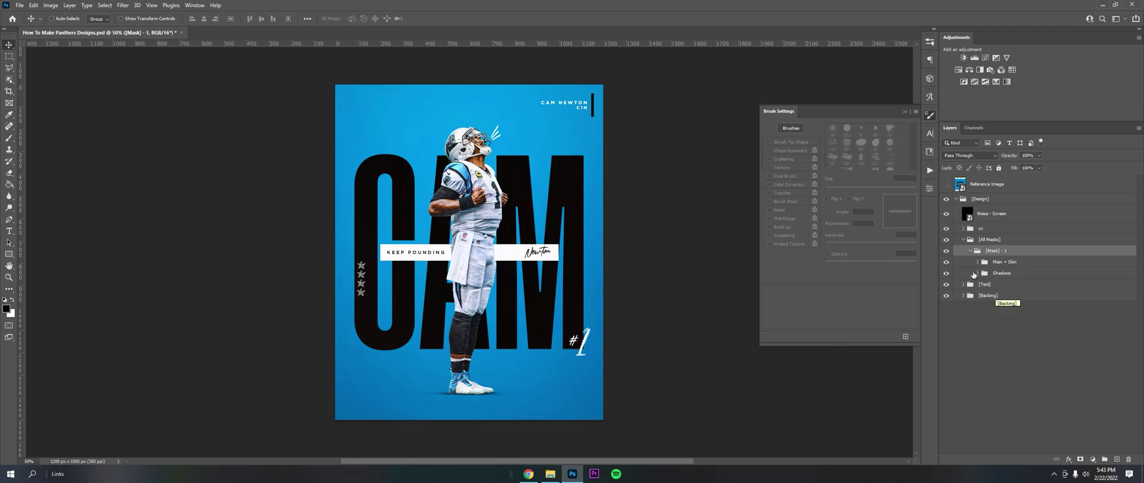
- Expand the Main + Skin group and hide its SC, CRF and Skin layers to view the base cutout
left_click(978, 273)
left_click(977, 273)
left_click(978, 262)
left_click(1030, 277)
left_click(1026, 316)
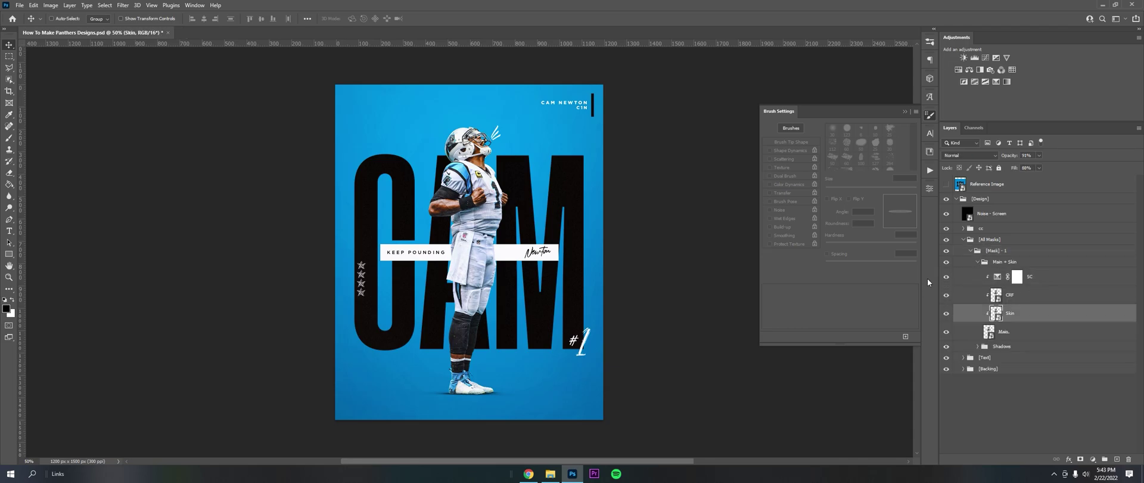
left_click(947, 313)
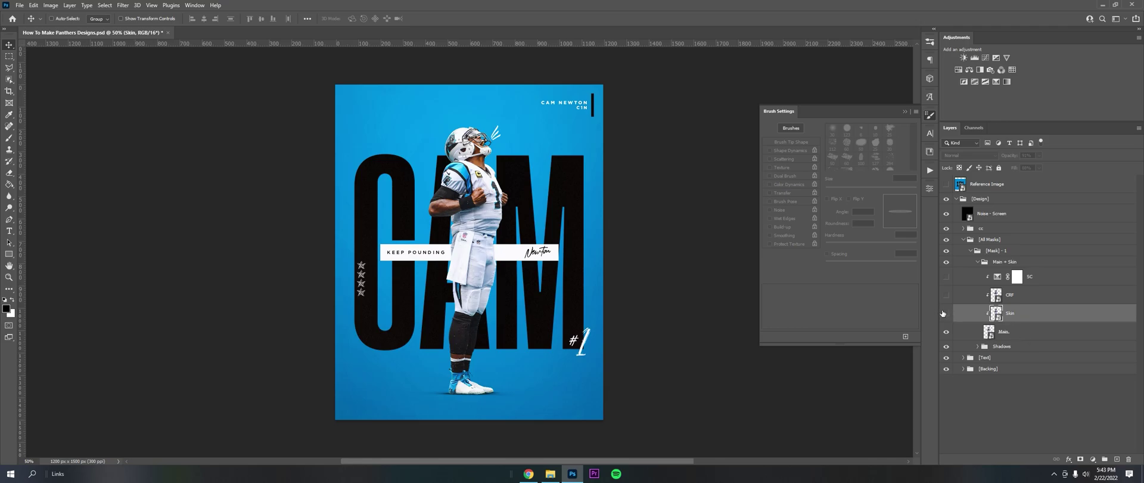
mouse_move(943, 313)
left_mouse_down()
mouse_move(941, 271)
mouse_move(947, 313)
left_mouse_up()
- Duplicate the Main layer, clip the copy to the original and rasterize it
left_click(1007, 330)
key("ctrl+j")
right_click(1016, 332)
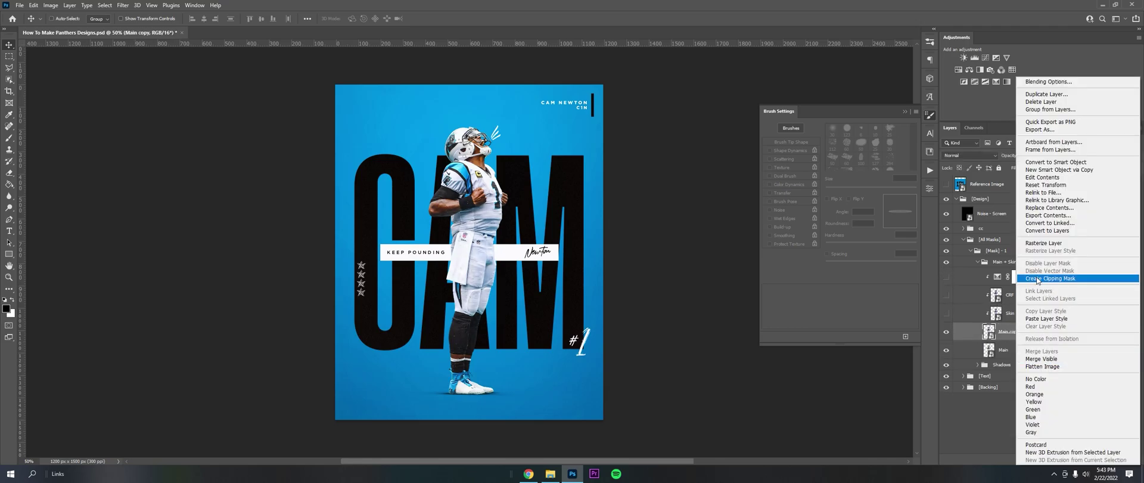
left_click(1039, 279)
right_click(1037, 275)
left_click(1038, 244)
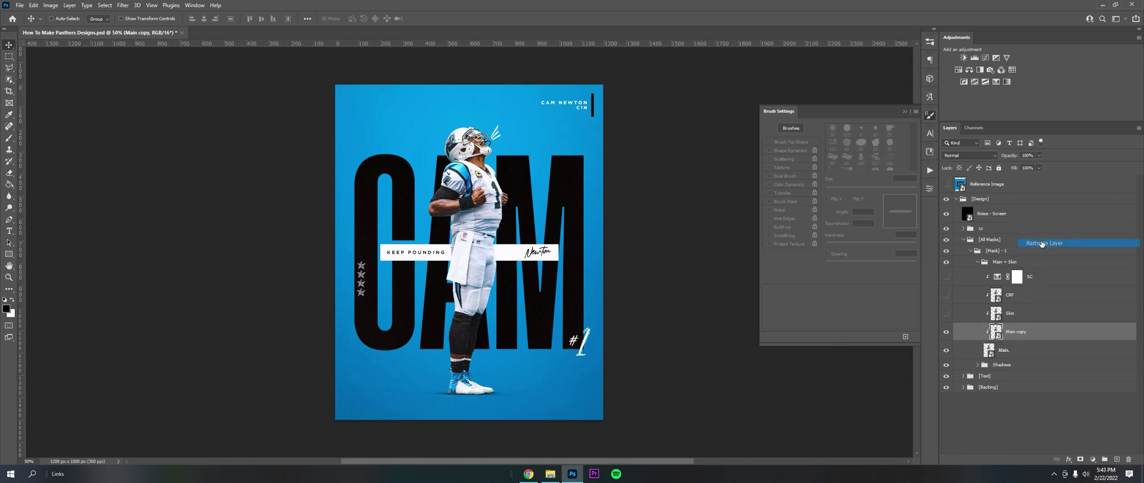
- Open the Main copy in the Topaz Adjust 5 filter and try the Vivacious preset at 0.57 overall transparency
left_click(123, 5)
mouse_move(167, 209)
left_click(256, 210)
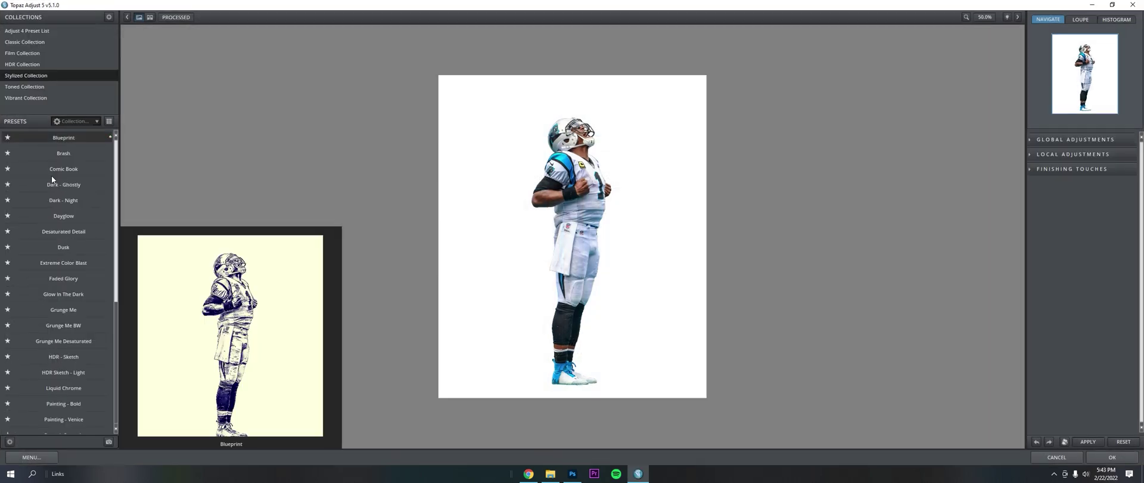
scroll(72, 274, "down", 5)
left_click(66, 411)
left_click(1083, 322)
left_click(1062, 353)
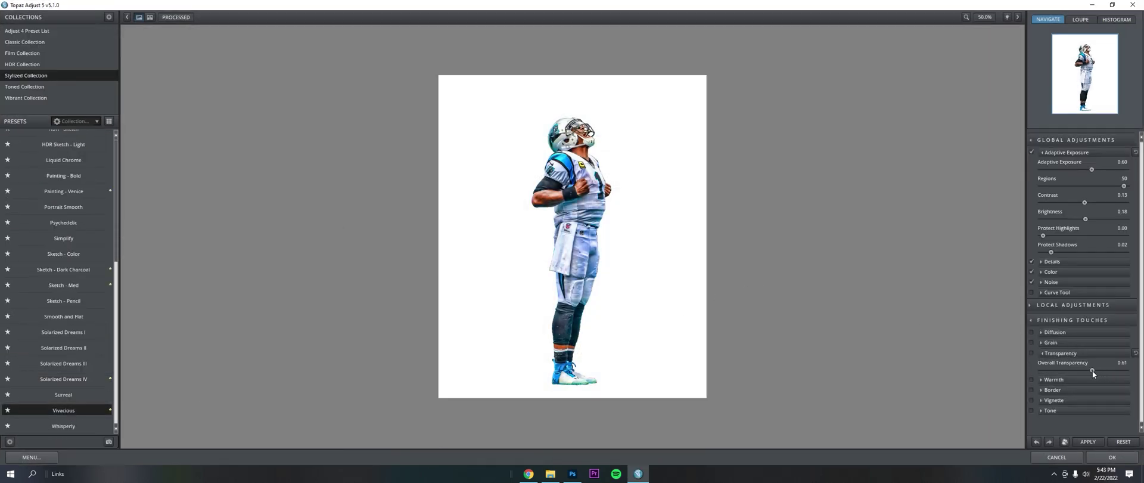
mouse_move(1092, 370)
left_mouse_down()
mouse_move(1078, 371)
mouse_move(1088, 370)
left_mouse_up()
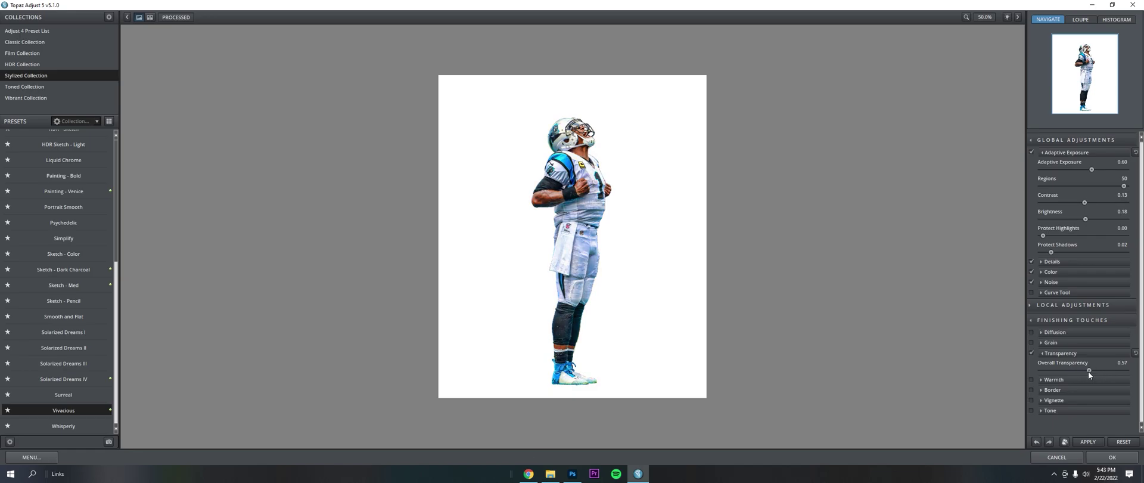
- Apply the Psychedelic preset with an overall transparency of 0.85 to the Main copy
left_click(66, 222)
left_click_drag(1114, 370, 1111, 371)
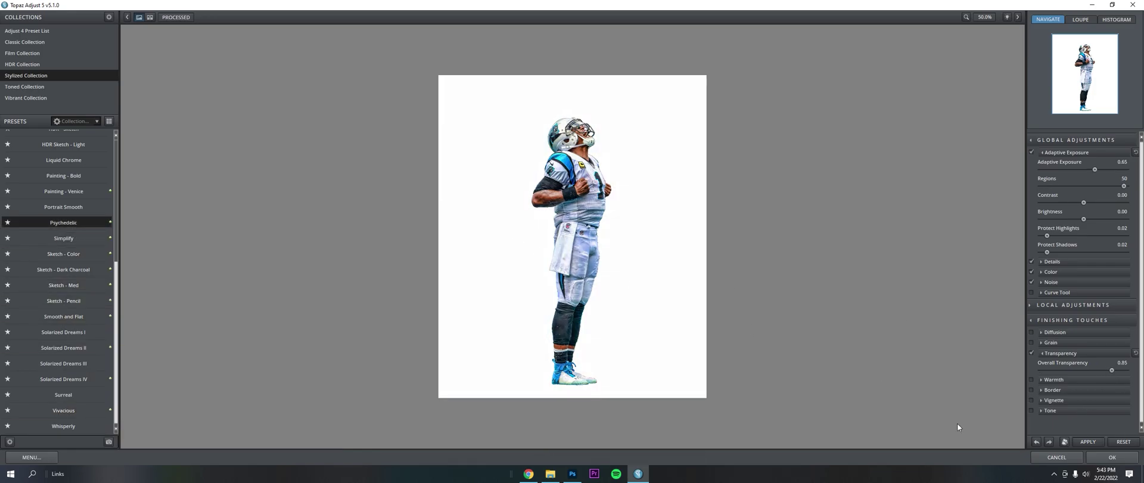
left_click(1102, 458)
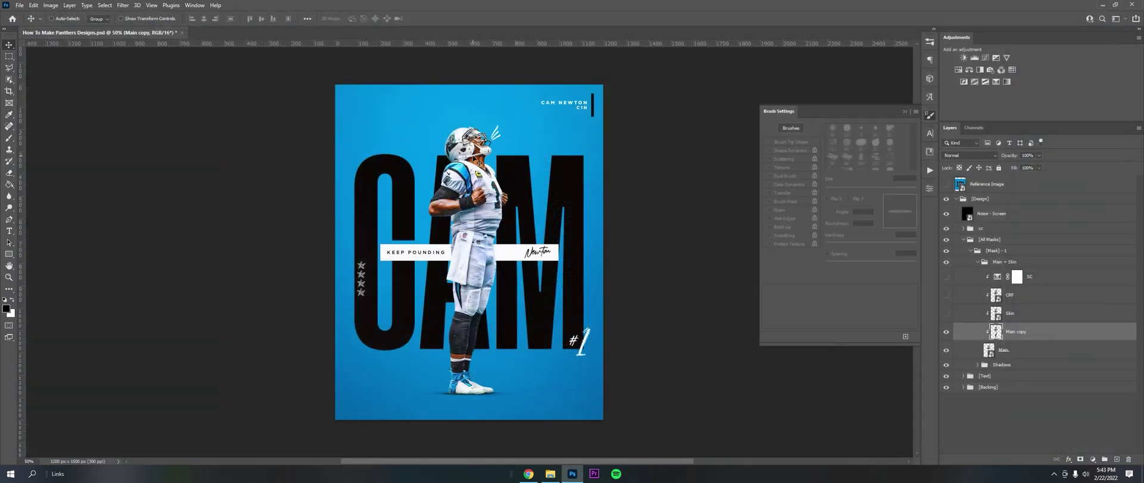
- Examine the filtered player up close and lower the Main copy layer's opacity
key("z")
left_click_drag(459, 148, 505, 148)
right_click(1025, 331)
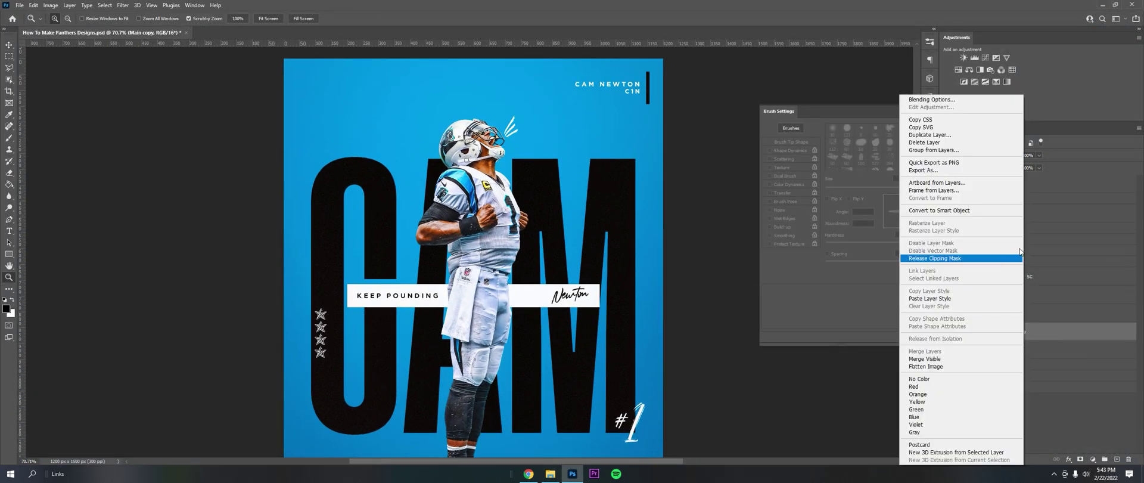
left_click(1061, 151)
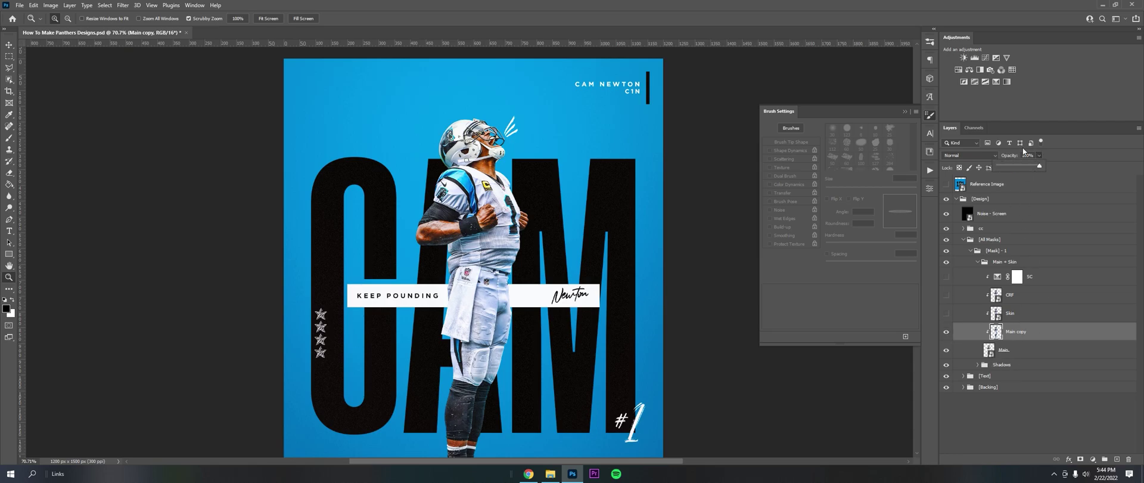
left_click(1038, 156)
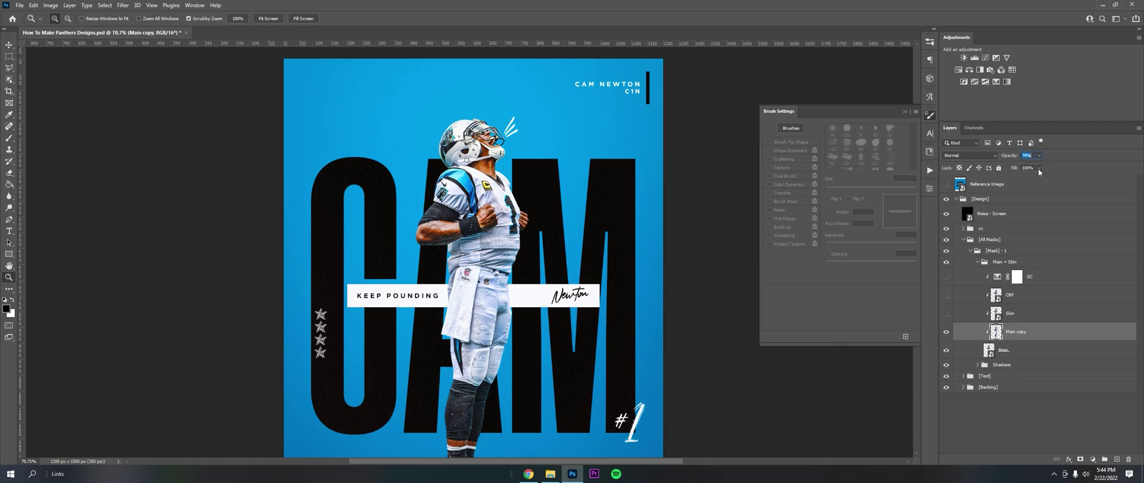
- Delete the filtered Main copy layer
left_click(946, 334)
key("Delete")
key("ctrl+minus")
key("ctrl+minus")
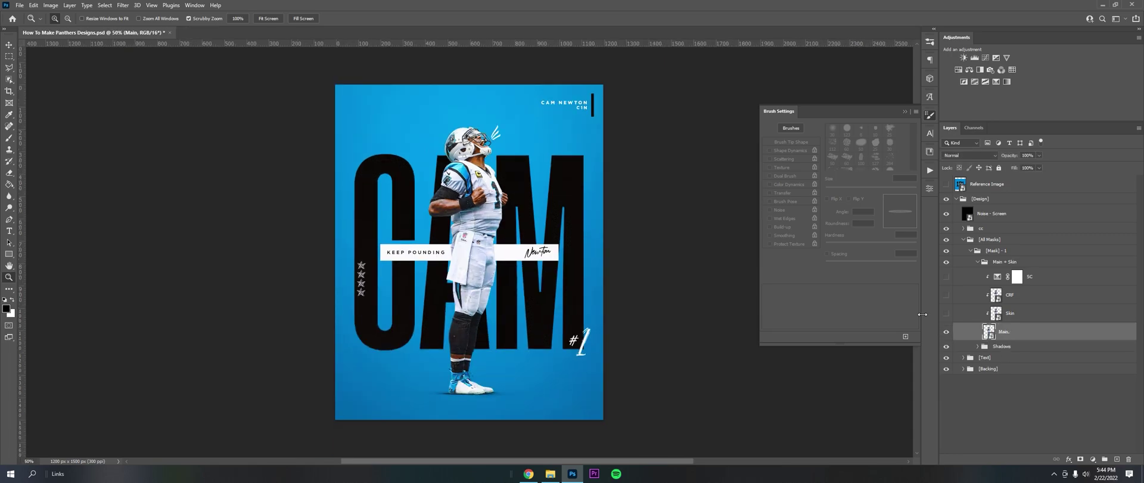
- Show the Skin layer, compare the player with and without the CRF layer, and select the Skin and Main layers
left_click(955, 302)
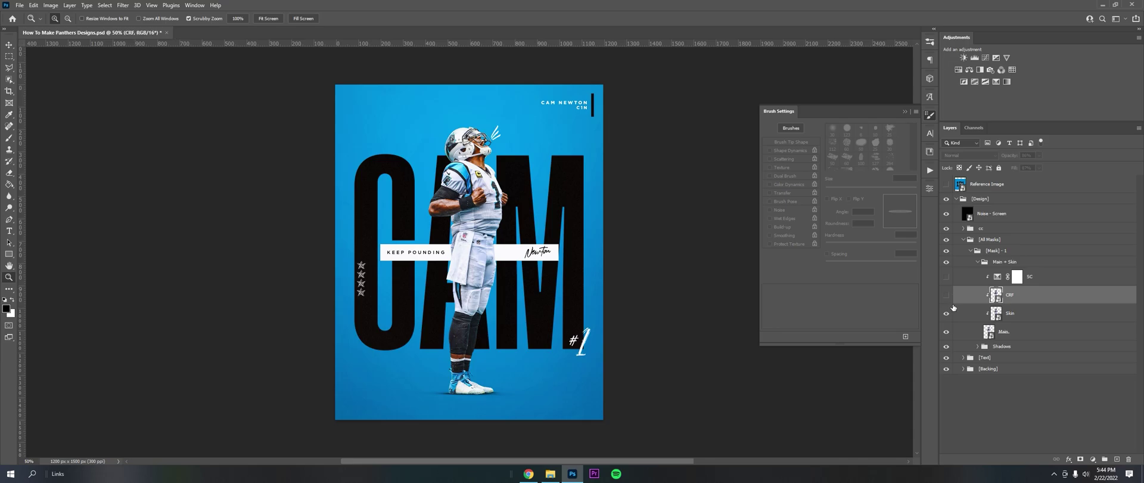
left_click(947, 296)
left_click(945, 295)
left_click(1021, 316)
left_click(1022, 332, "shift")
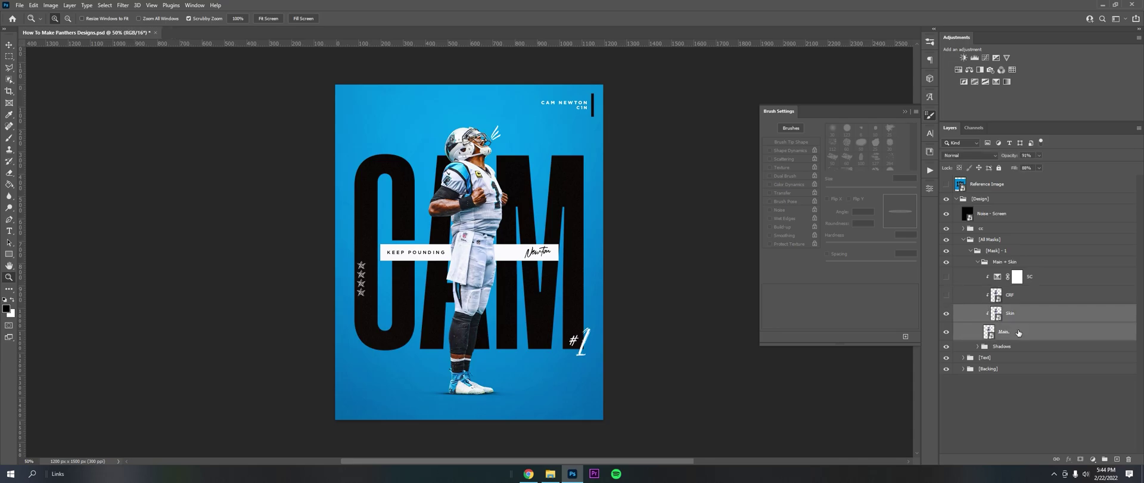
- Duplicate the Skin and Main layers and merge the copies into a single layer
key("ctrl+j")
right_click(1021, 327)
left_click(930, 350)
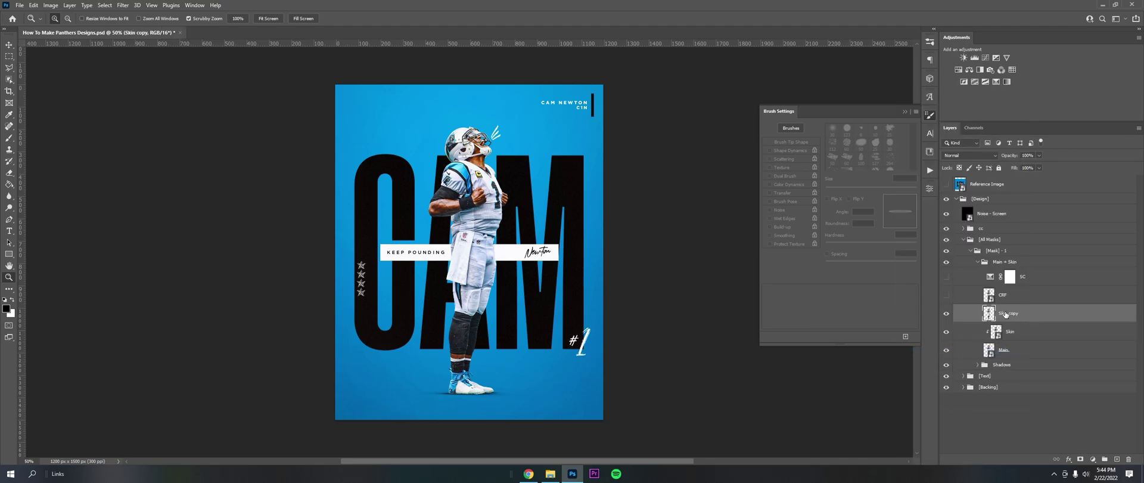
- Apply the Camera Raw Filter to the merged player copy, adjusting exposure, contrast, highlights, shadows, whites, blacks, texture and clarity
left_click(123, 5)
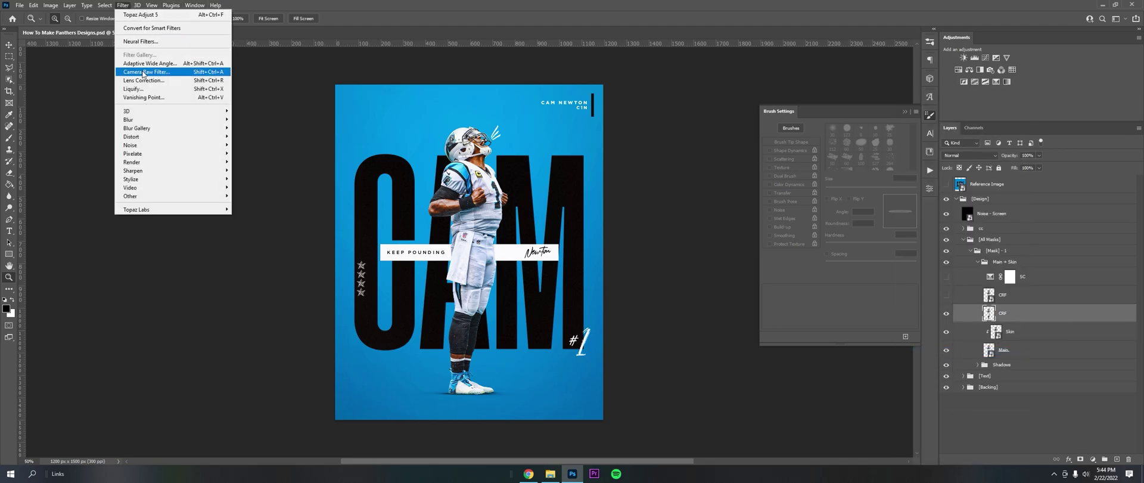
left_click(143, 71)
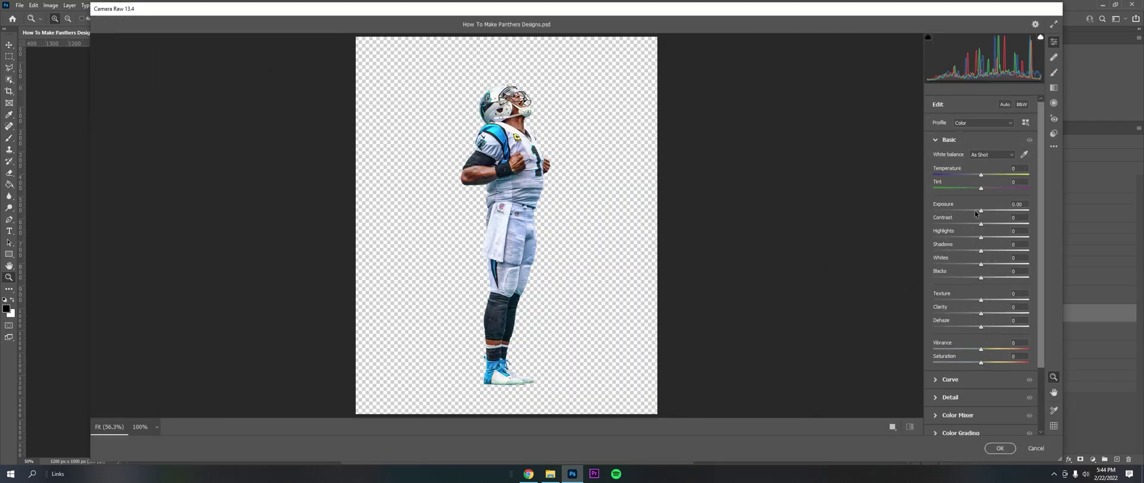
left_click_drag(981, 210, 984, 314)
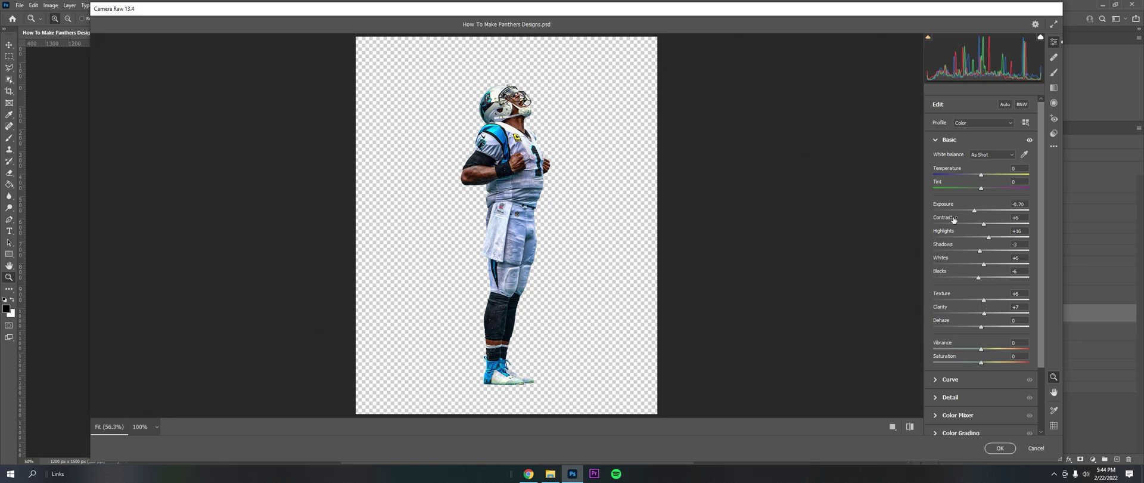
left_click_drag(976, 210, 984, 237)
left_click(1002, 450)
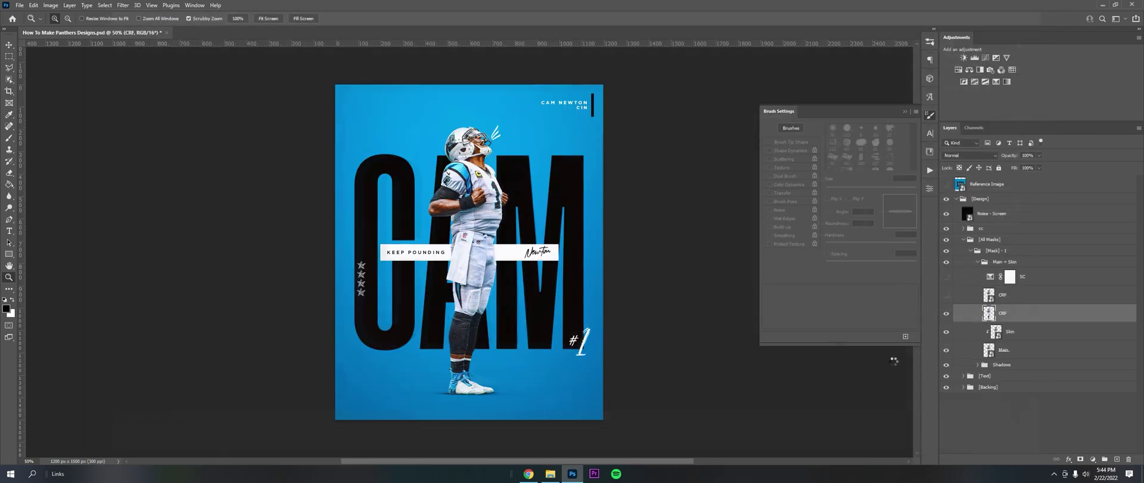
- Show the original CRF and SC layers in place of the filtered copy and clip both to the Main player layer
left_click_drag(947, 295, 947, 279)
right_click(1033, 277)
left_click(1013, 258)
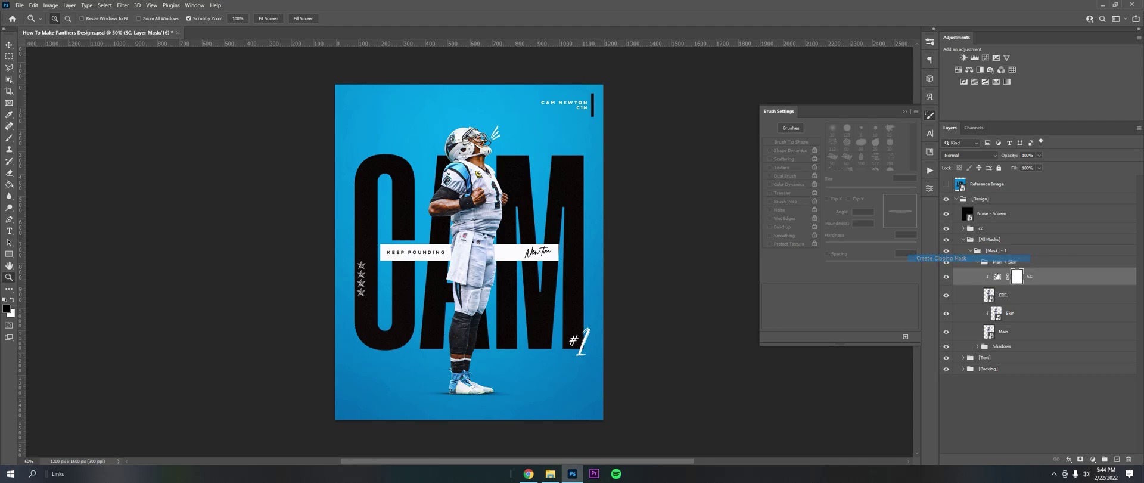
left_click(1020, 295)
right_click(1020, 298)
left_click(1014, 277)
- Add a Selective Color adjustment above the SC layer and clip it to the player
left_click(996, 81)
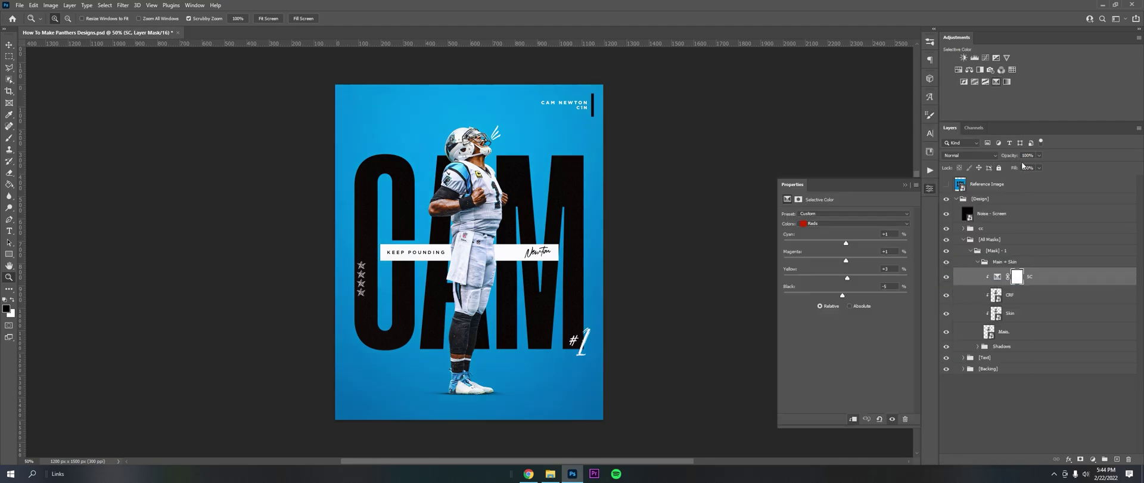
right_click(1035, 282)
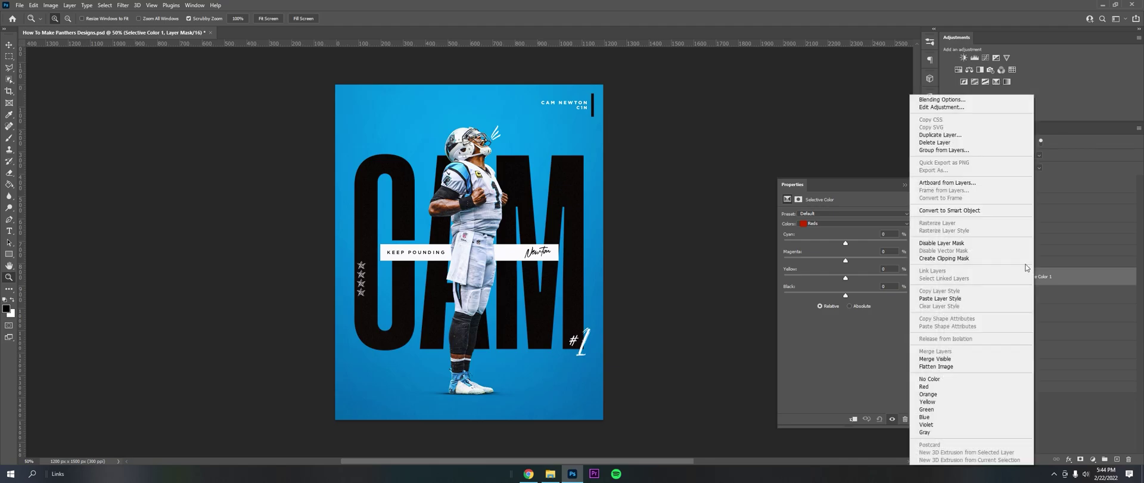
left_click(1001, 260)
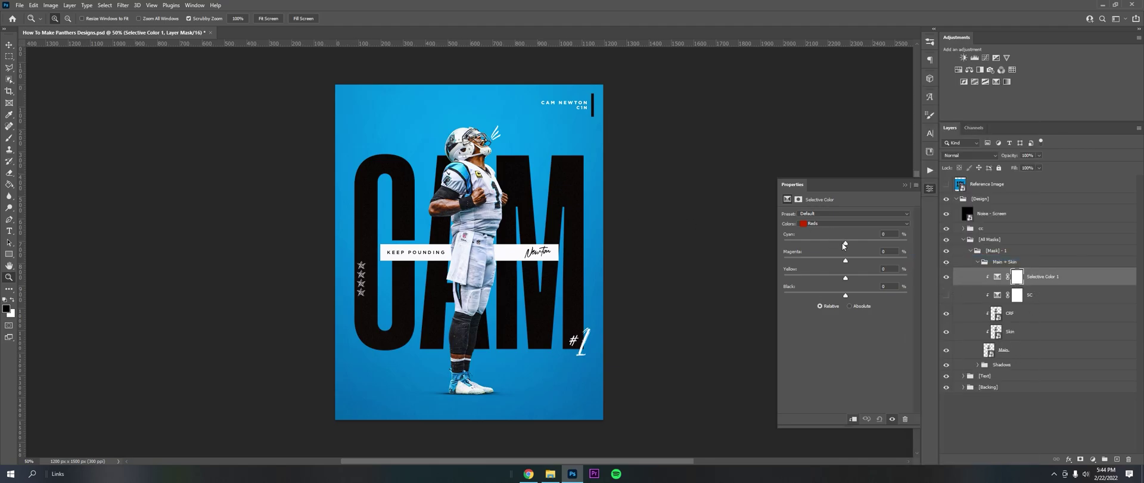
- Adjust the Reds and reduce the cyan in the Yellows of the new Selective Color layer
left_click_drag(845, 243, 830, 263)
left_click(814, 224)
left_click(835, 233)
left_click(822, 224)
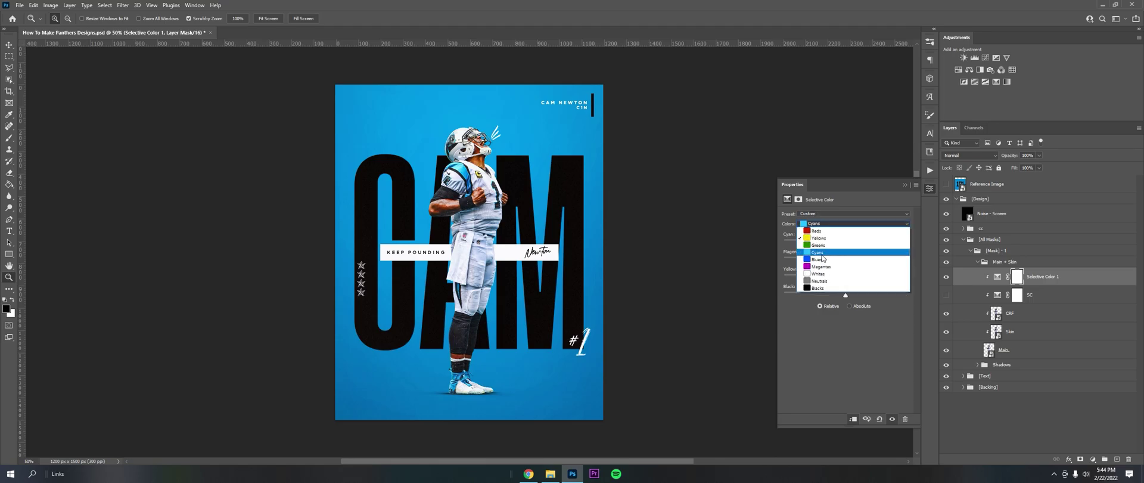
left_click(750, 262)
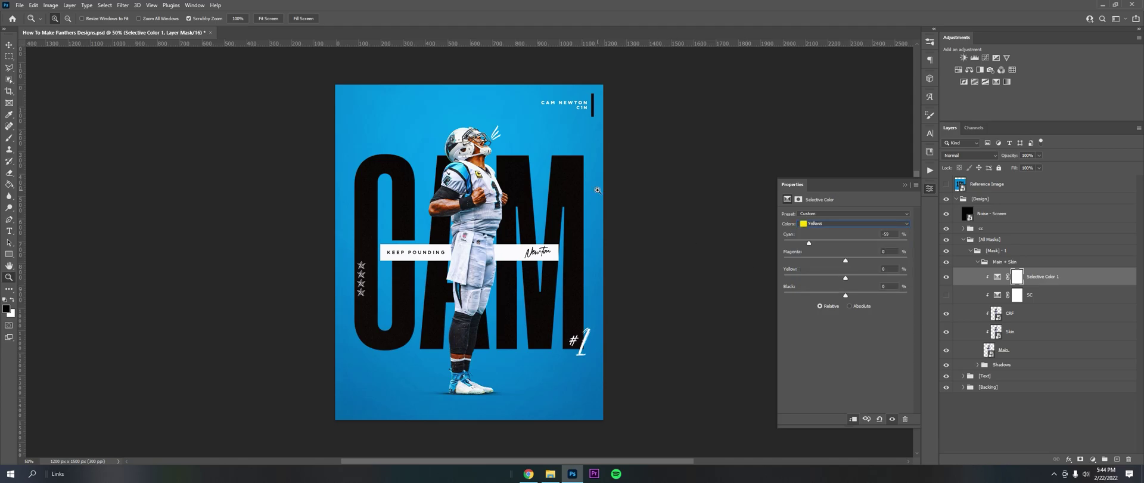
- Delete the trial Selective Color layer, show SC again, and collapse the All Masks group
key("Delete")
left_click(947, 278)
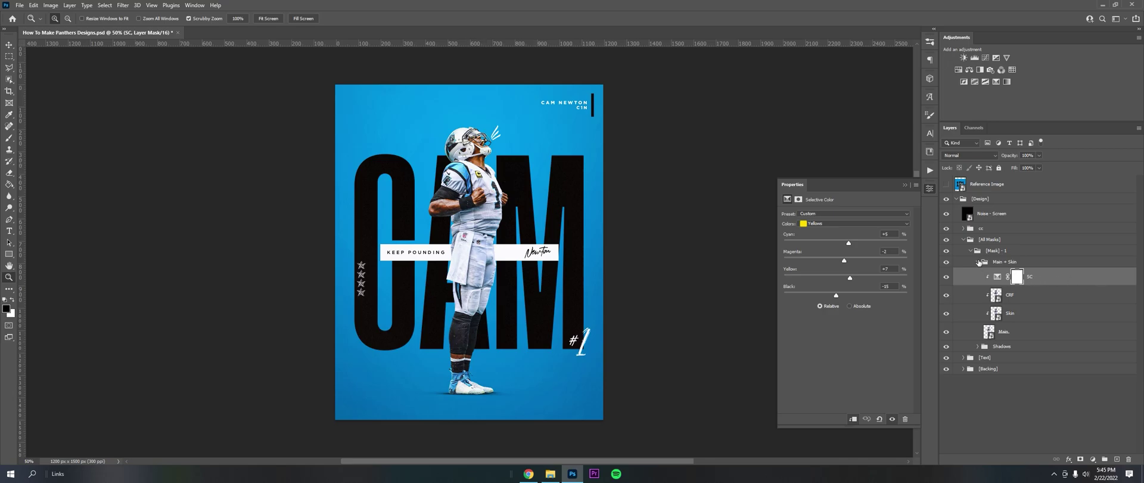
left_click(980, 262)
left_click(971, 251)
left_click(967, 240)
left_click(964, 239)
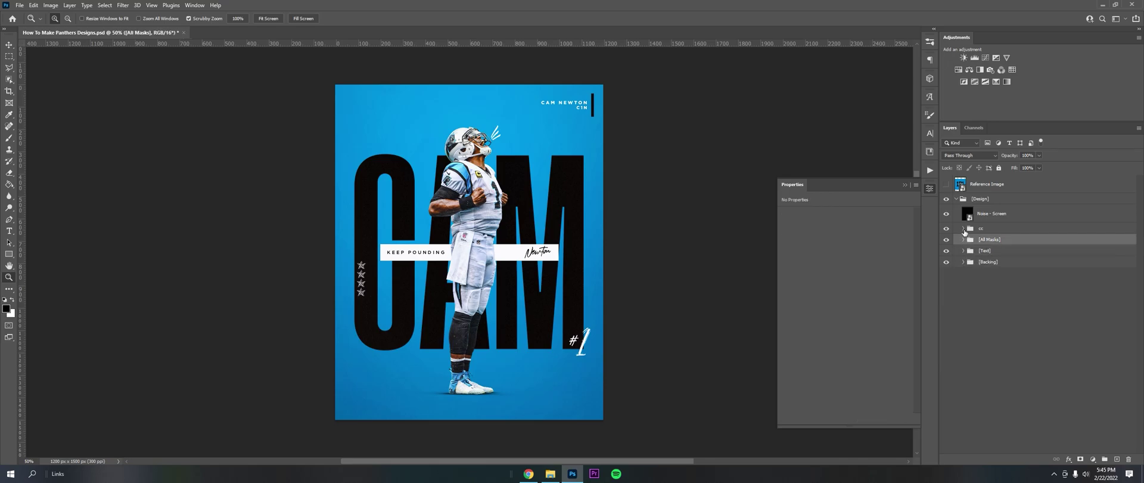
- Expand the cc group, compare the poster with and without its adjustment subgroups, and open the gmaps group
left_click(963, 229)
left_click_drag(945, 257, 946, 274)
left_click(945, 274)
left_click(946, 273)
left_click(946, 273)
left_click(971, 273)
- Select the gradient map layers in the gmaps group and toggle their visibility to examine their effect
left_click(1018, 291)
left_click(1032, 323)
left_click_drag(953, 297, 946, 322)
left_click(944, 324)
- Add and remove a trial Gradient Map, and bring the Color Dodge, Multiply and Overlay gradient maps back one by one
left_click(1006, 81)
left_click(1026, 348)
left_click(1030, 331)
key("Delete")
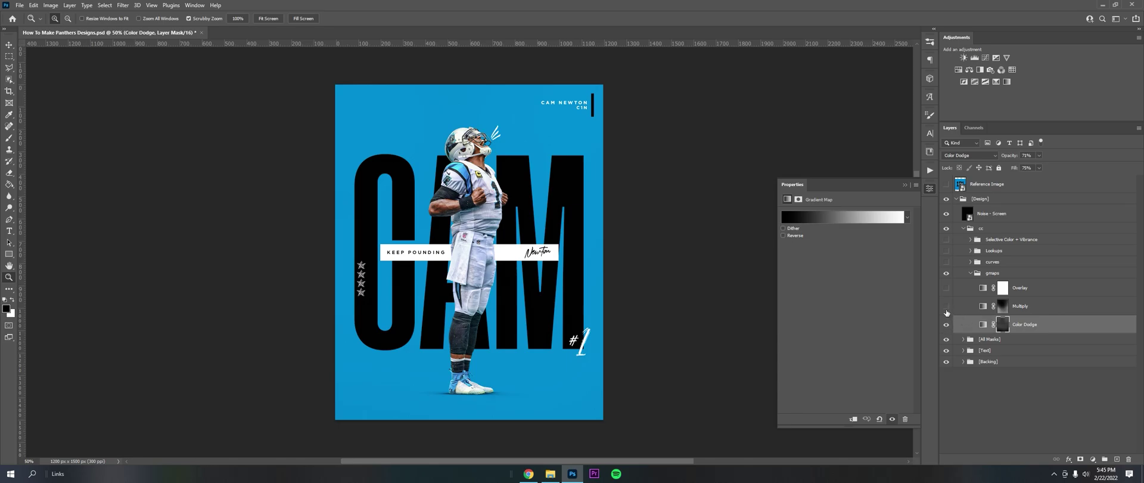
left_click(1028, 310)
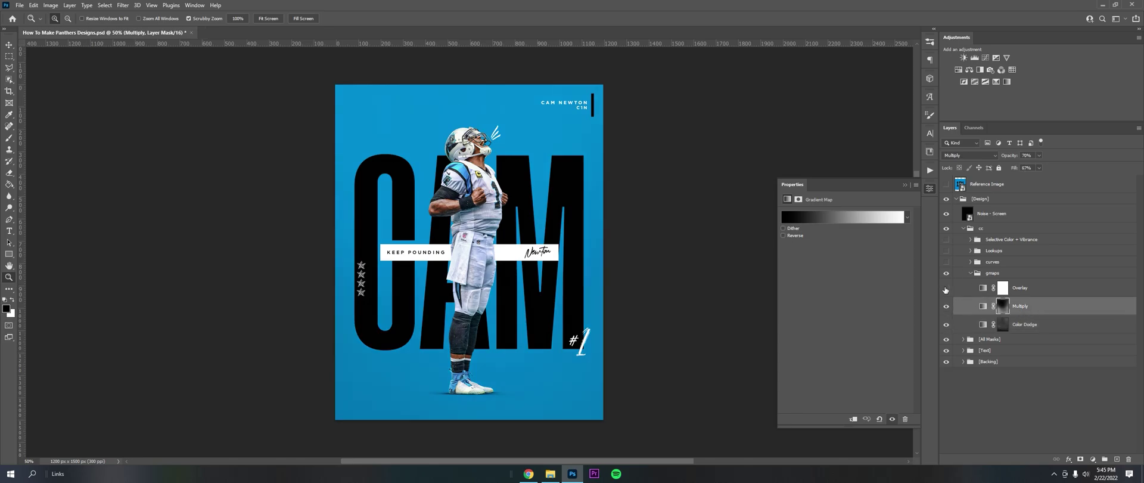
left_click(1002, 290)
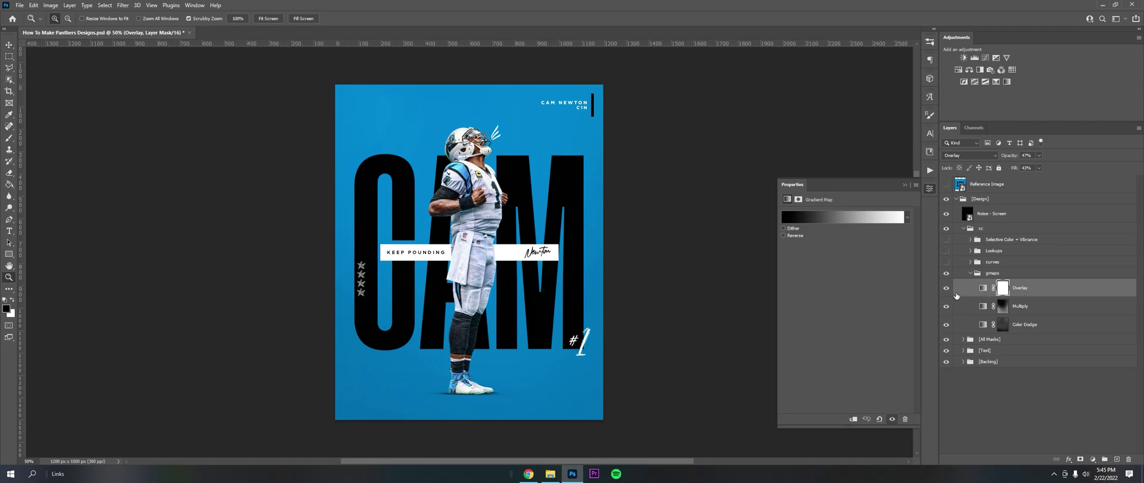
- Add a Gradient Map layer in Overlay blend mode above the existing gradient maps and hide the other three
left_click(1006, 81)
left_click_drag(946, 321, 946, 342)
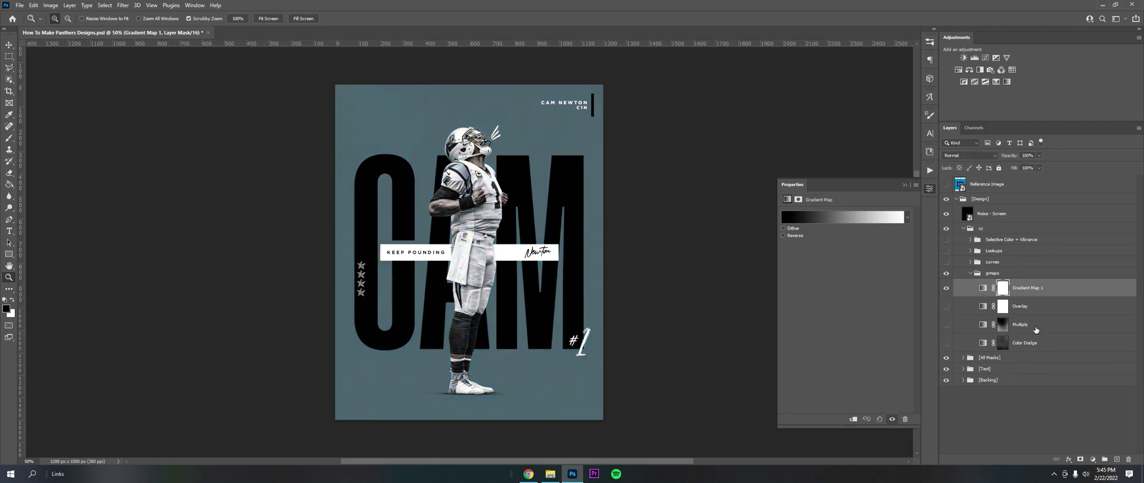
left_click(967, 155)
left_click(953, 266)
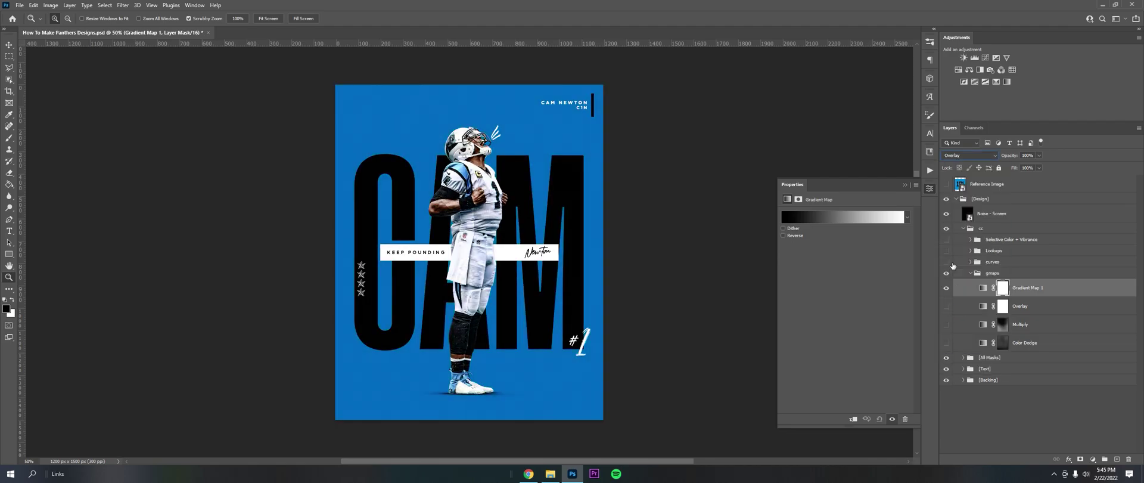
- Invert the new Gradient Map's layer mask to black and choose the Soft Round brush
left_click(1004, 287)
key("b")
key("ctrl+i")
left_click(60, 19)
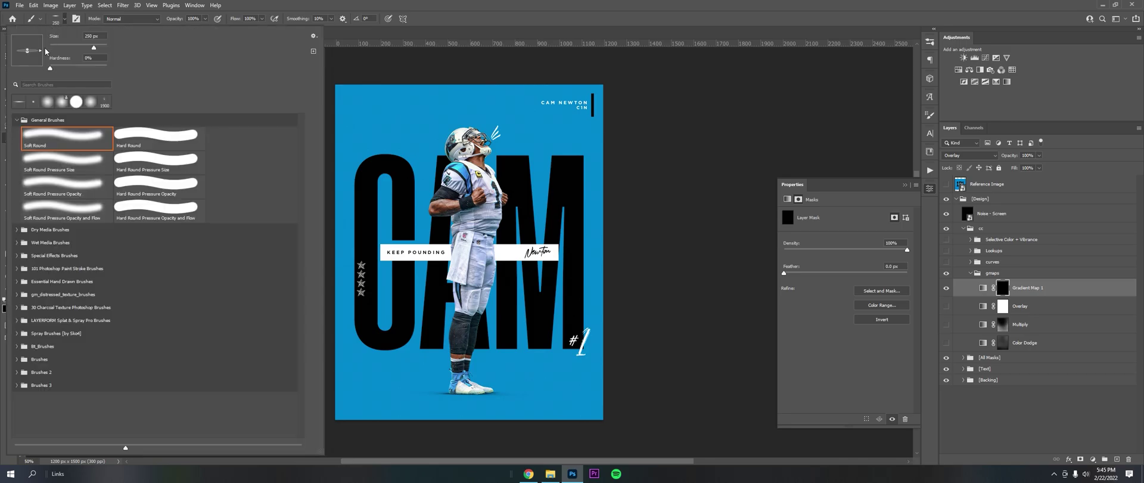
left_click(45, 105)
left_click(56, 19)
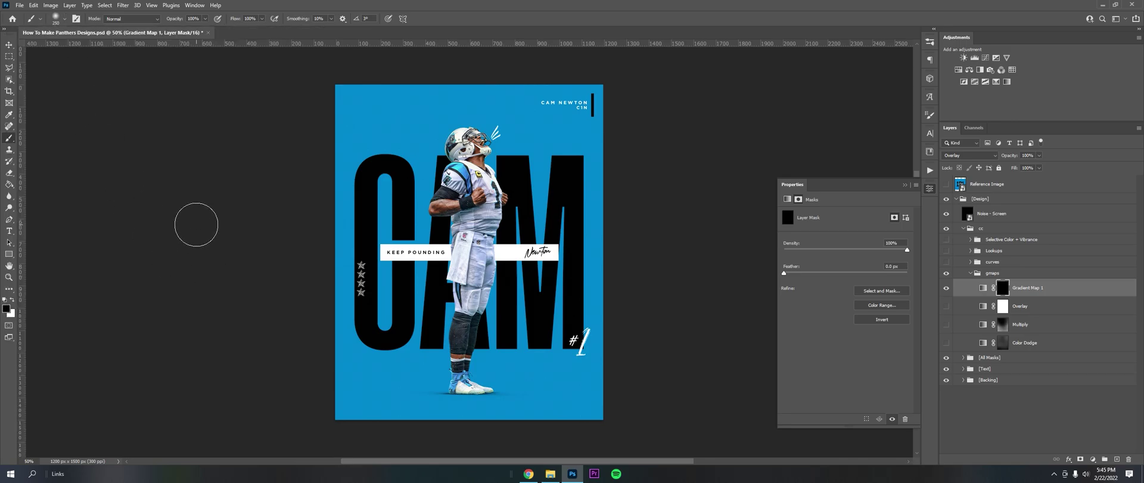
- Enlarge the soft brush to about 1100 px
key("bracketright")
key("bracketright")
key("bracketright")
key("bracketright")
key("bracketright")
key("bracketright")
key("bracketright")
left_click(60, 19)
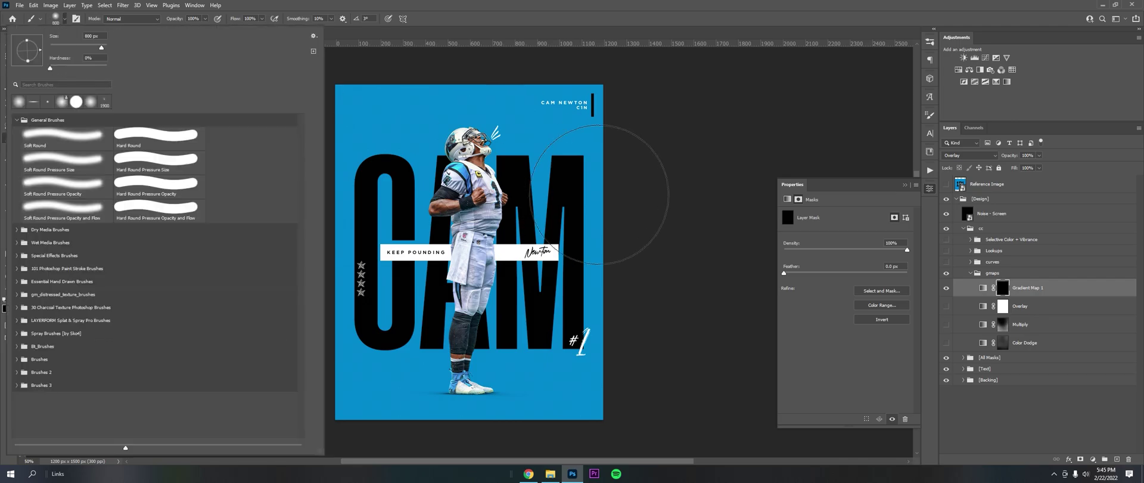
left_click(755, 172)
key("bracketright")
key("bracketright")
key("bracketright")
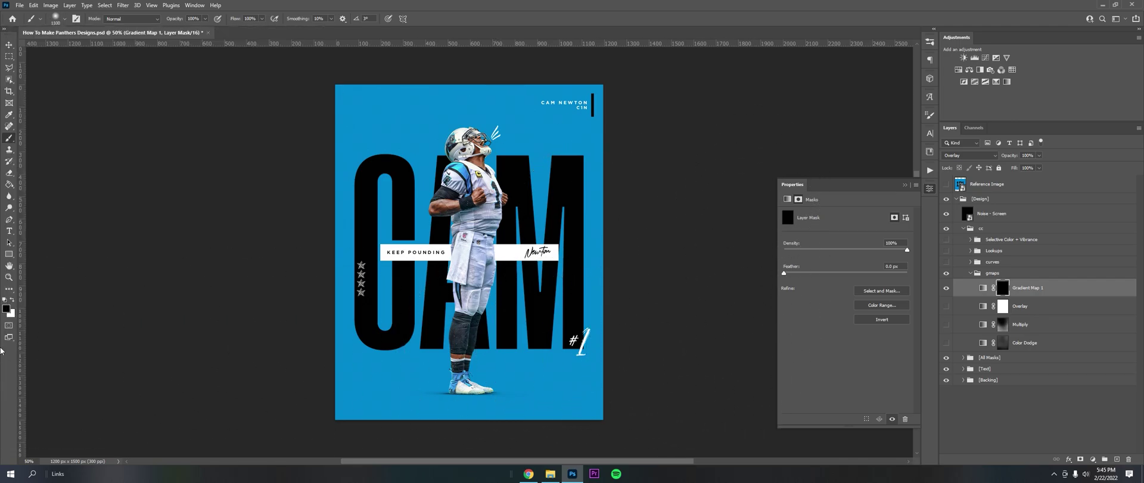
- Paint the Gradient Map's mask around the poster's edges and lower area, lowering the brush opacity to 60% for the last stroke
key("x")
mouse_move(357, 384)
left_mouse_down()
mouse_move(388, 409)
mouse_move(429, 418)
left_mouse_up()
mouse_move(530, 175)
left_mouse_down()
mouse_move(673, 116)
mouse_move(680, 90)
left_mouse_up()
key("x")
mouse_move(324, 95)
left_mouse_down()
mouse_move(559, 121)
mouse_move(658, 167)
left_mouse_up()
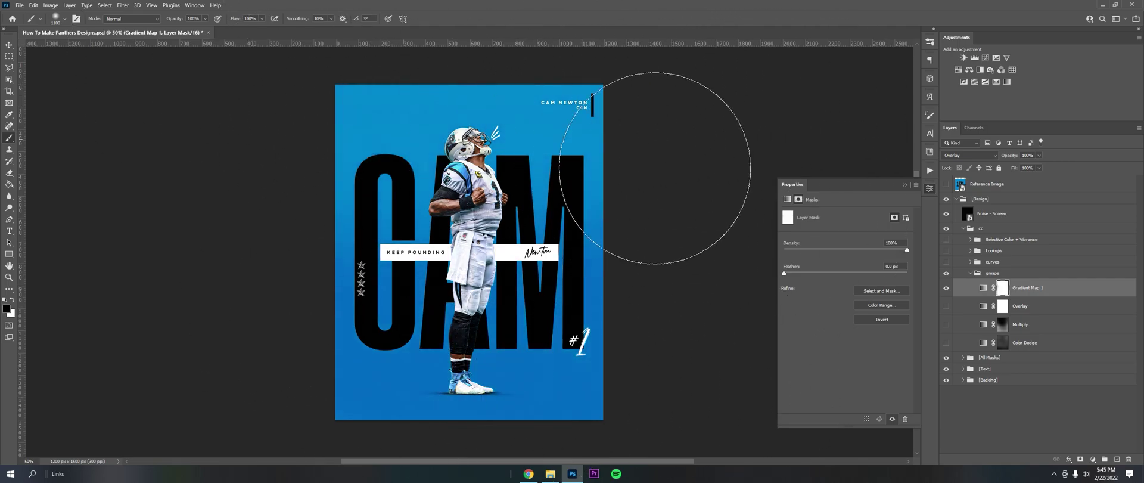
key("6")
left_click(486, 334)
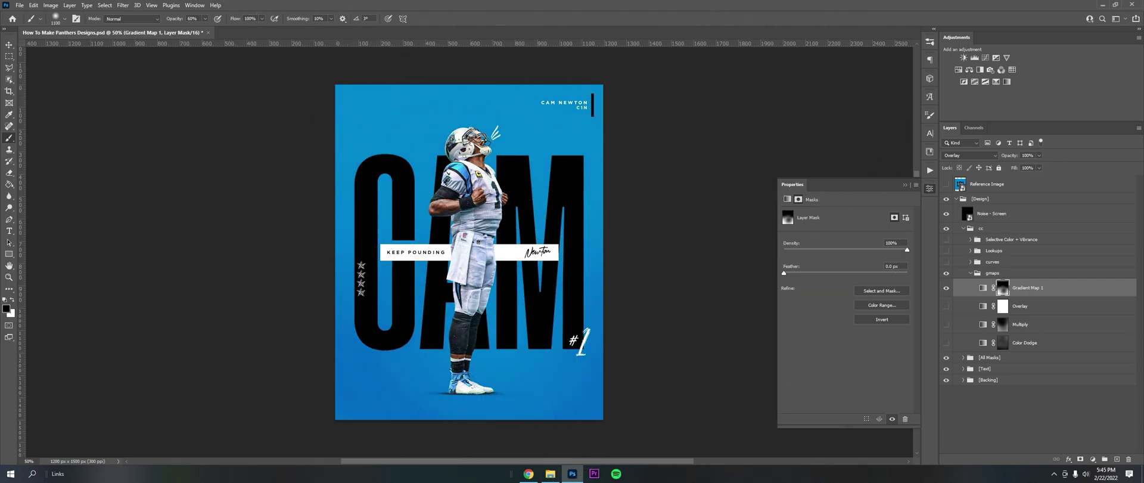
- Delete the trial Gradient Map, show the Overlay, Multiply and Color Dodge layers again, and collapse the gmaps group
key("Delete")
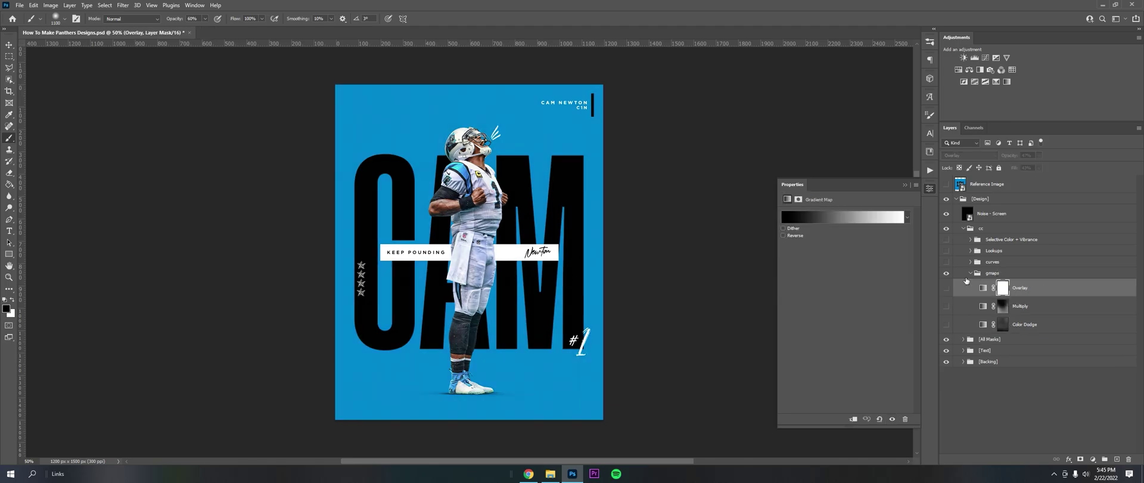
left_click_drag(947, 305, 947, 323)
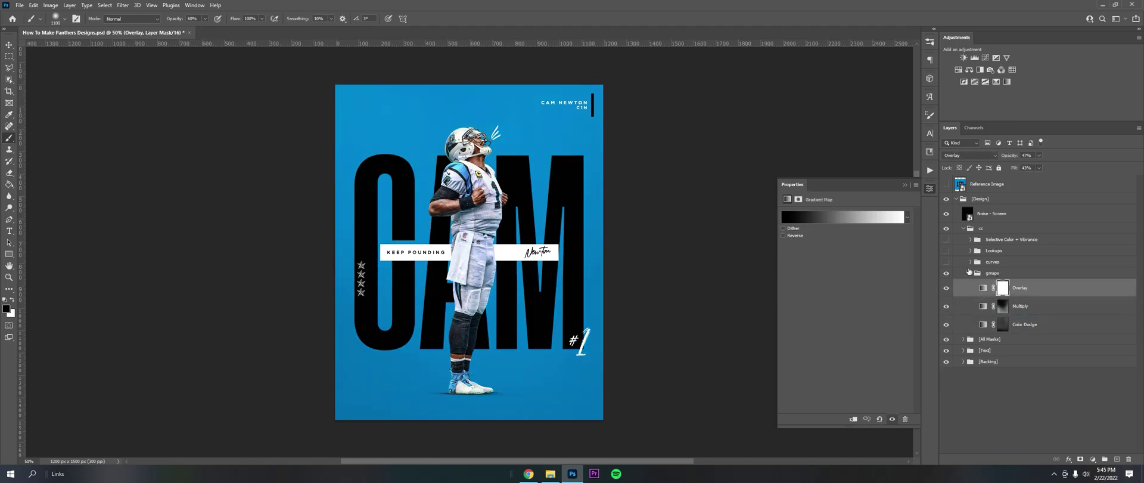
left_click(970, 273)
- Expand and show the curves group and select its lights layer
left_click(957, 264)
left_click(971, 262)
left_click(947, 262)
left_click(1003, 276)
- Add a Curves adjustment above the lights layer, pull its curve down to darken the poster, and delete it
left_click(983, 58)
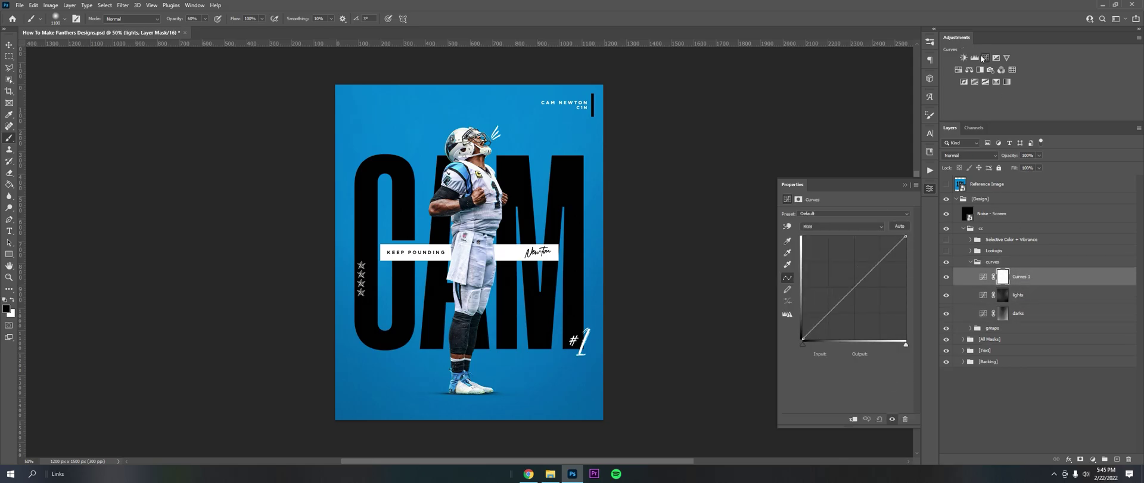
left_click_drag(885, 258, 841, 313)
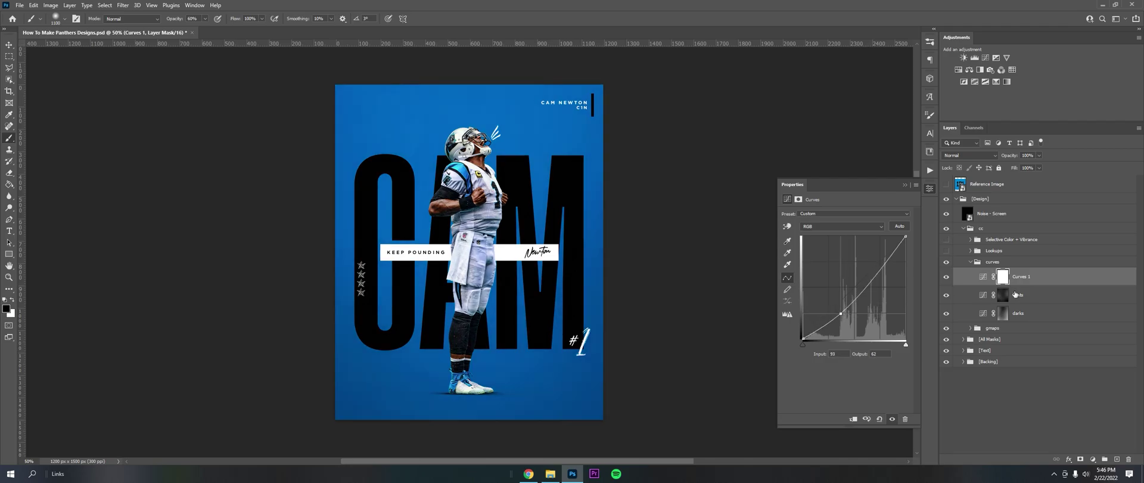
left_click(1024, 285)
key("Delete")
- Collapse the curves group, expand Lookups, and check the Kodak 5218, Crisp_Warm and Soft_Warming color lookup layers
left_click(971, 261)
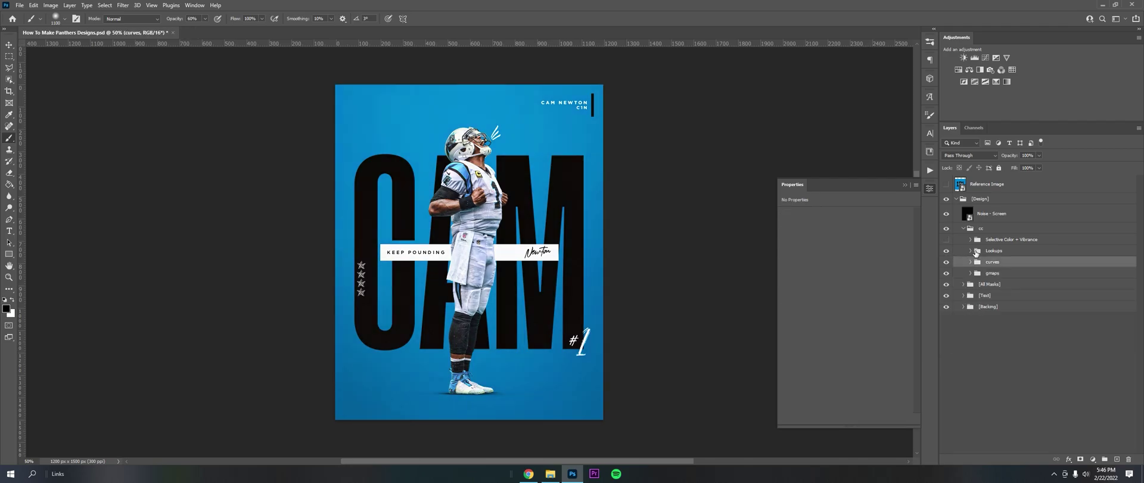
left_click(971, 251)
left_click(1022, 271)
left_click(1027, 287)
left_click(1031, 303)
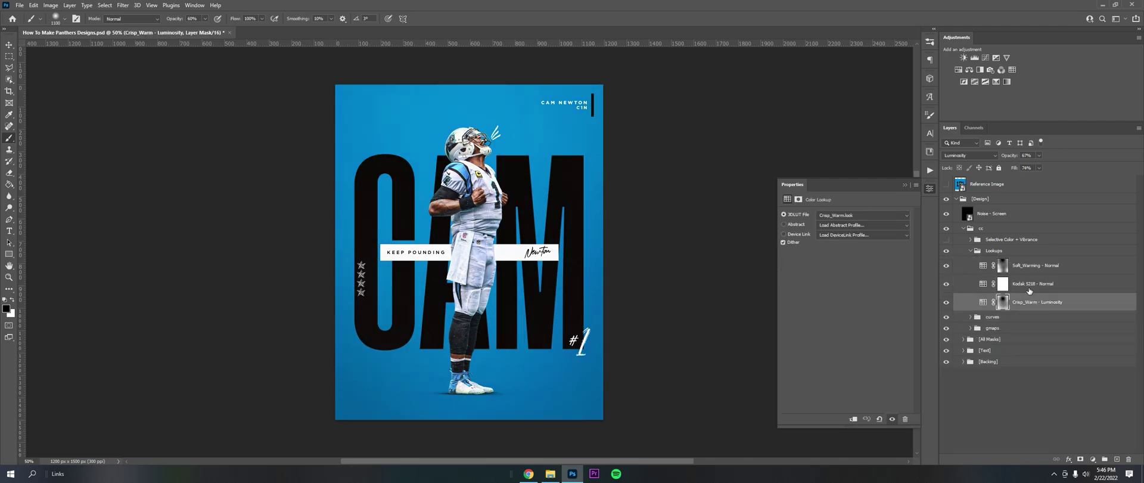
left_click(1030, 268)
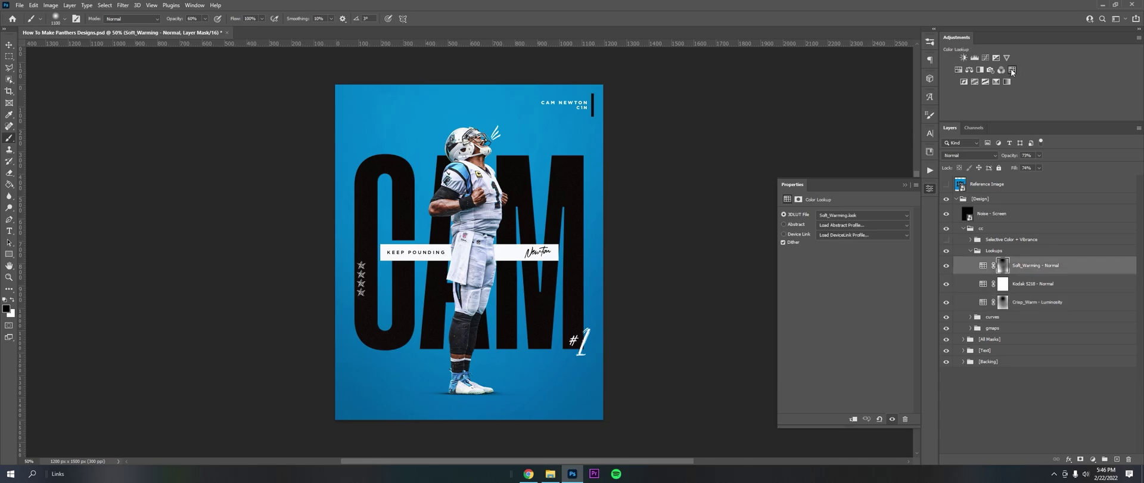
- Add a Color Lookup adjustment, browse the available 3D LUTs down to the Kodak 5218 presets, and delete the layer
left_click(1012, 69)
left_click(835, 217)
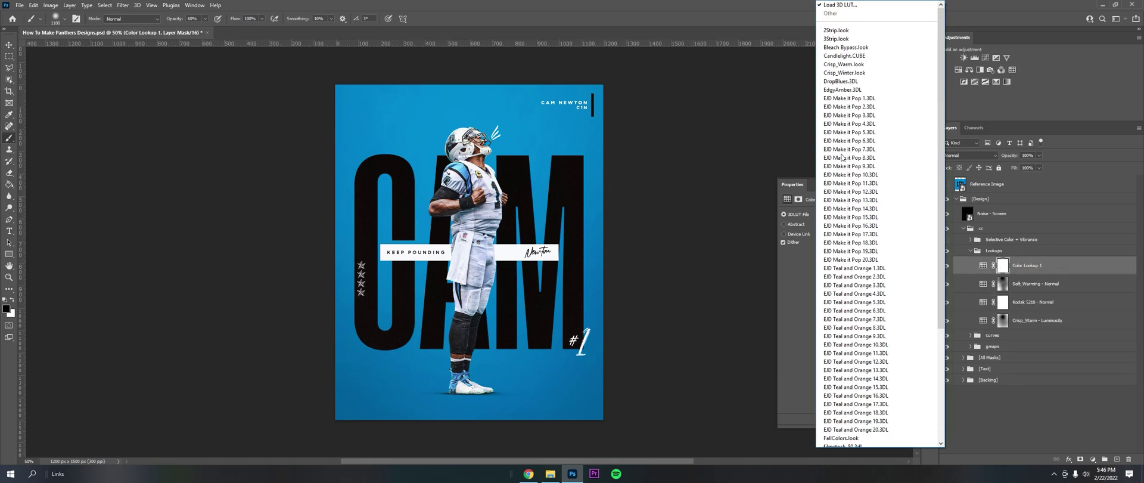
scroll(884, 373, "down", 10)
scroll(884, 373, "down", 1)
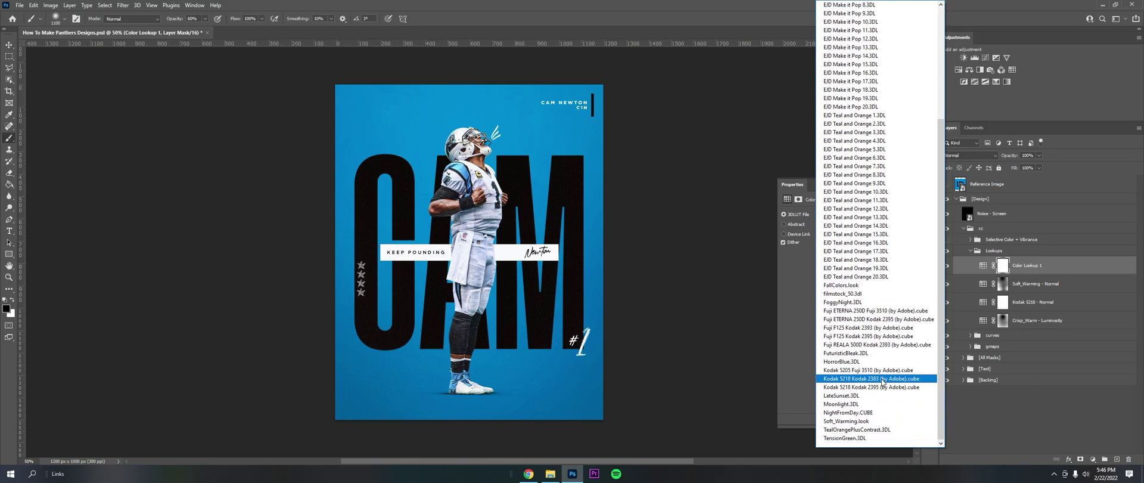
left_click(1037, 267)
key("Delete")
- Compare the poster with and without the color lookup layers in the Lookups group
left_click(947, 301)
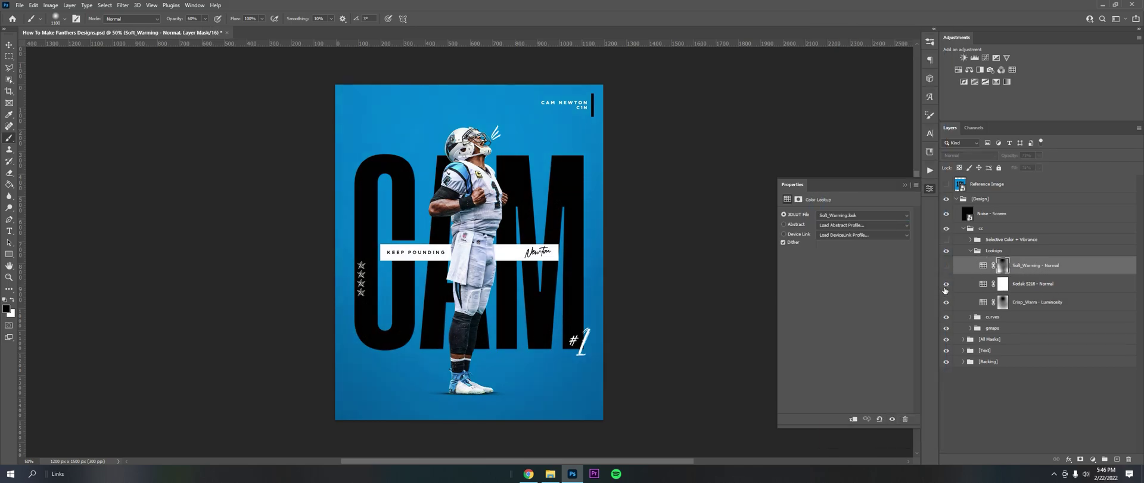
left_click(947, 265)
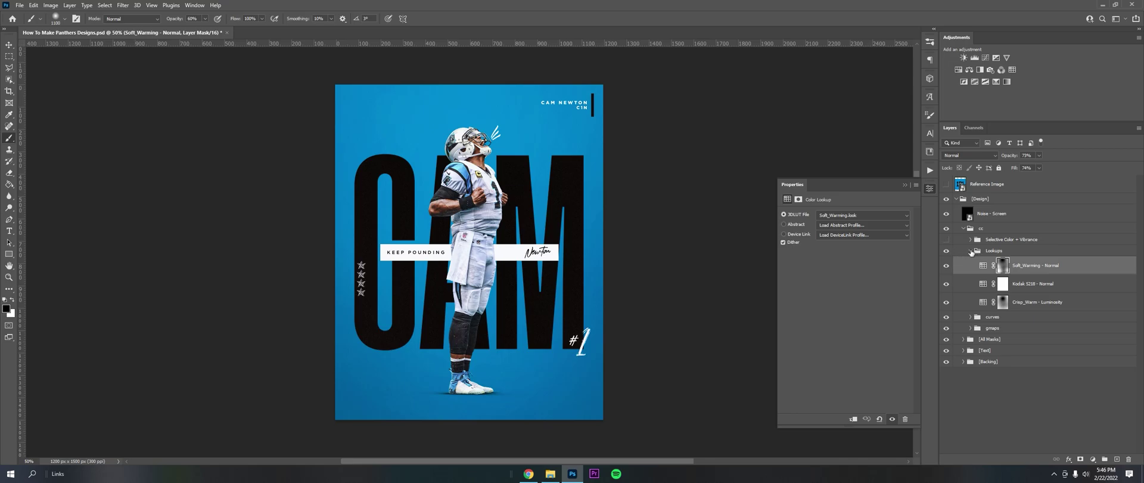
- Collapse the Lookups group, compare the poster with and without it, and turn on the Selective Color + Vibrance group
left_click(971, 252)
left_click(947, 250)
left_click(947, 250)
left_click(946, 250)
left_click(946, 250)
left_click(946, 239)
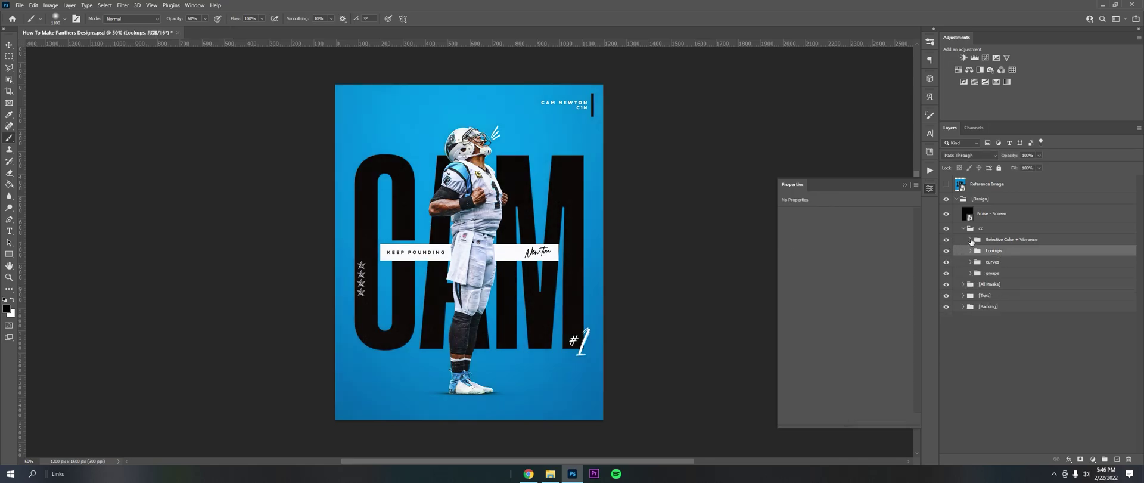
- Expand the Selective Color + Vibrance group and check the settings of its SC - Tones and Vibrance layers
left_click(972, 241)
left_click(984, 272)
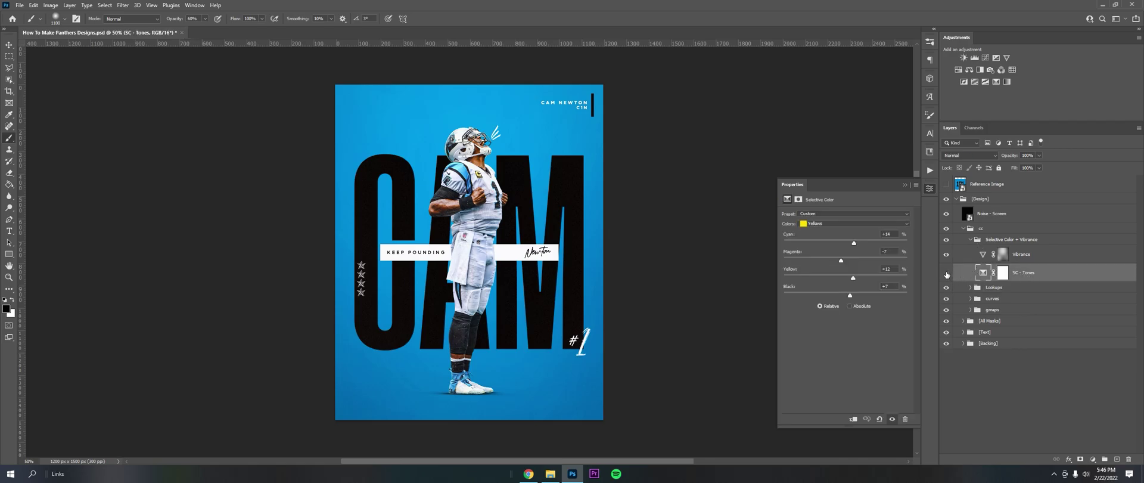
left_click(1016, 254)
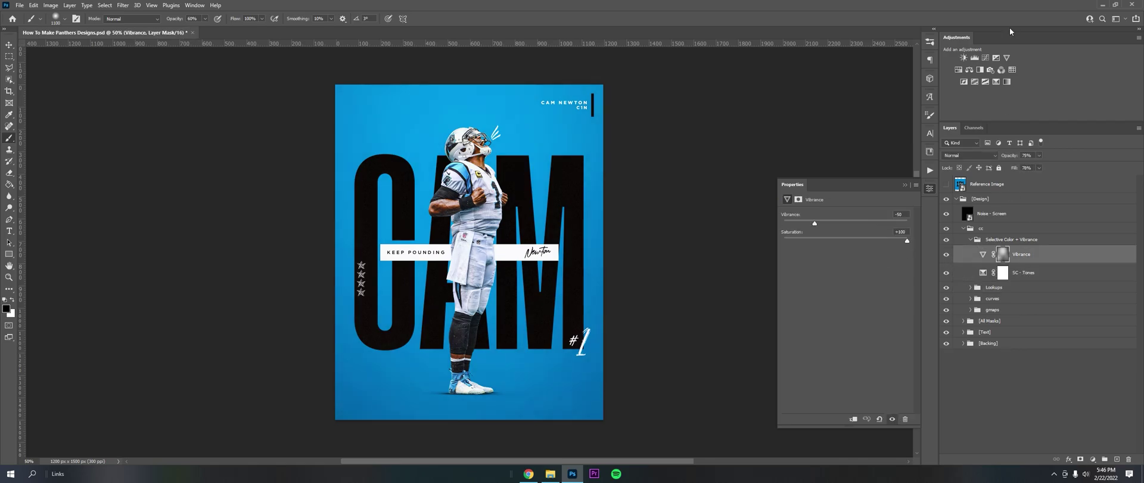
- Add a trial Vibrance adjustment with the original Vibrance layer hidden, try low vibrance with high saturation, and delete the trial layer
left_click(1007, 57)
left_click(947, 272)
left_click_drag(850, 223, 750, 241)
left_click_drag(820, 245, 826, 242)
left_click_drag(834, 223, 781, 224)
left_click_drag(825, 241, 907, 242)
key("Delete")
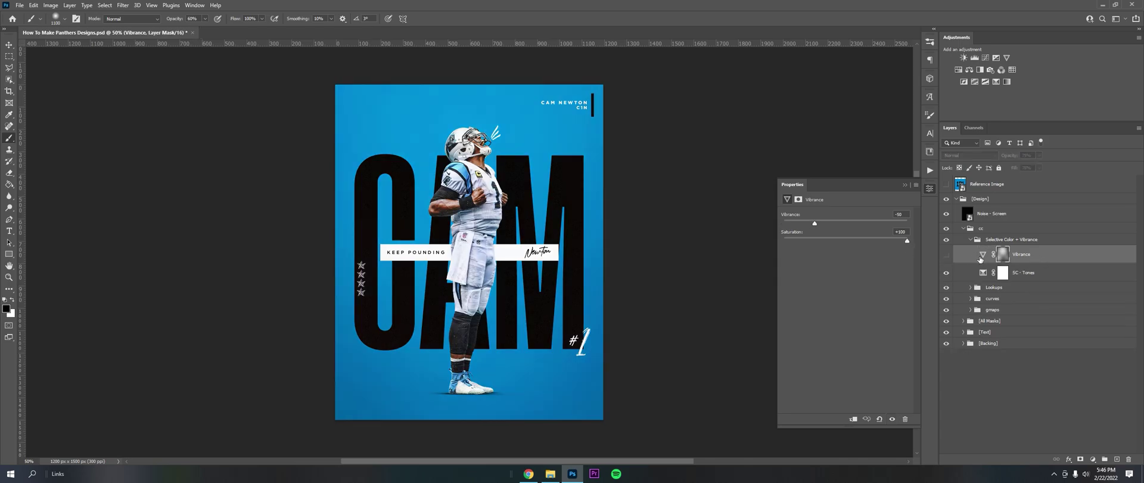
- Turn the original Vibrance layer back on and collapse the Selective Color + Vibrance and cc groups
left_click(983, 255)
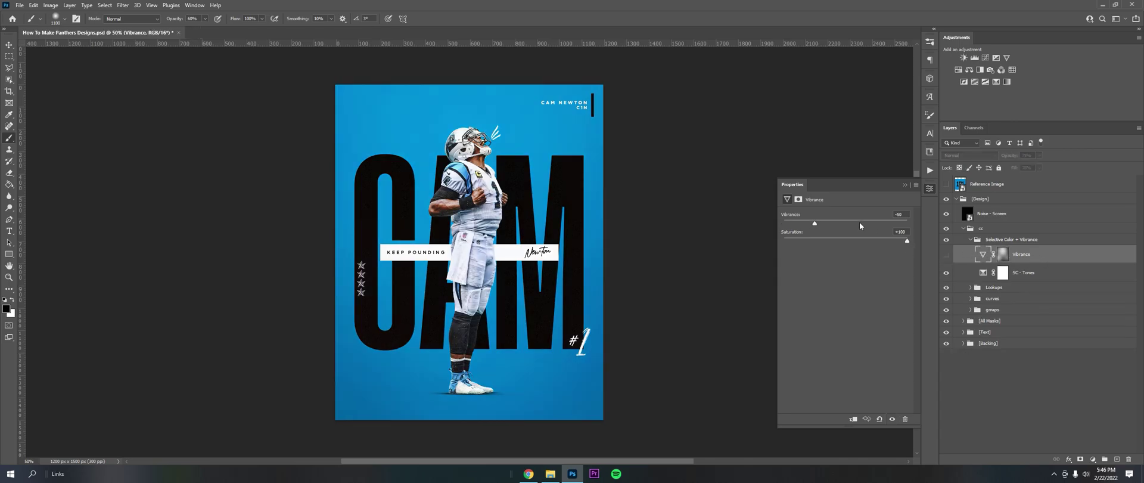
left_click(946, 256)
left_click(971, 239)
left_click(963, 228)
- Hide the Noise - Screen layer and fill a new layer above it with black
left_click(987, 214)
left_click(946, 214)
left_click(1117, 459)
key("g")
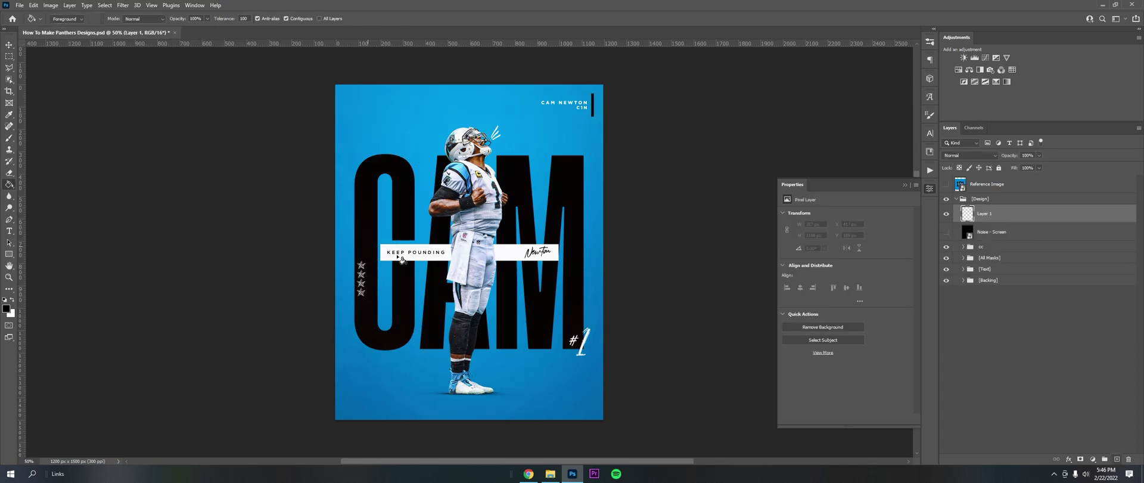
left_click(400, 259)
- Apply Add Noise to the black layer with uniform, monochromatic distribution and a reduced amount, and inspect the grain up close
left_click(123, 5)
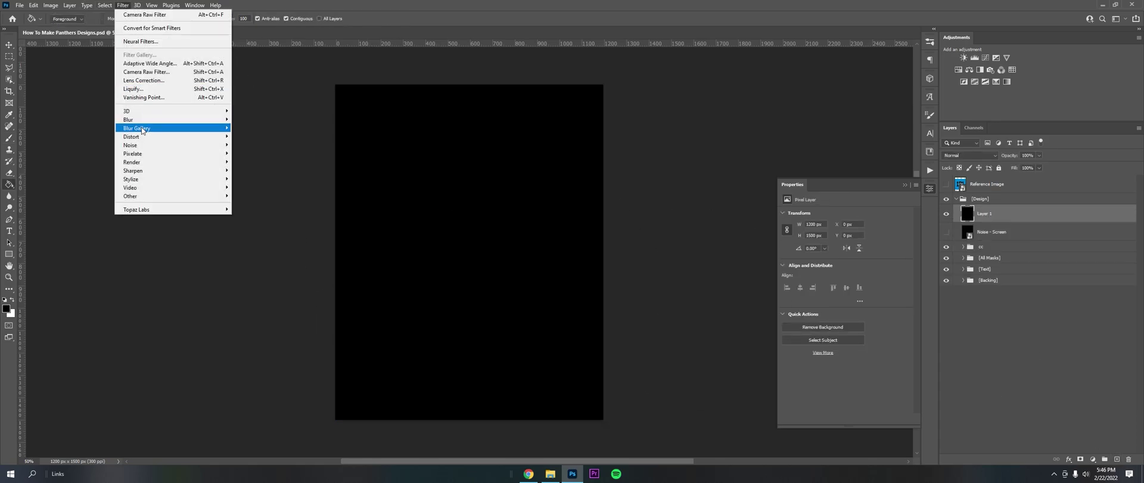
mouse_move(134, 145)
left_click(250, 146)
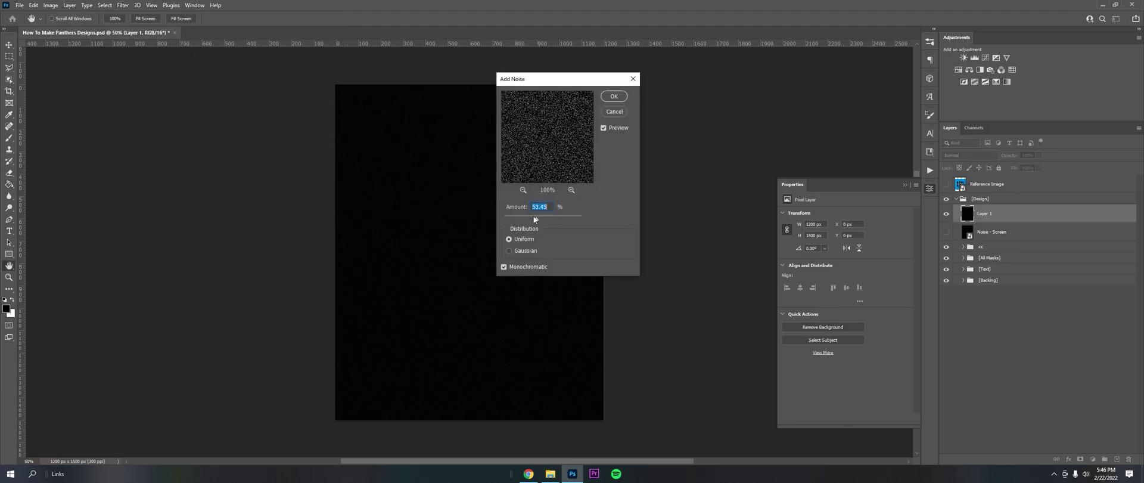
left_click_drag(534, 217, 523, 217)
key("Return")
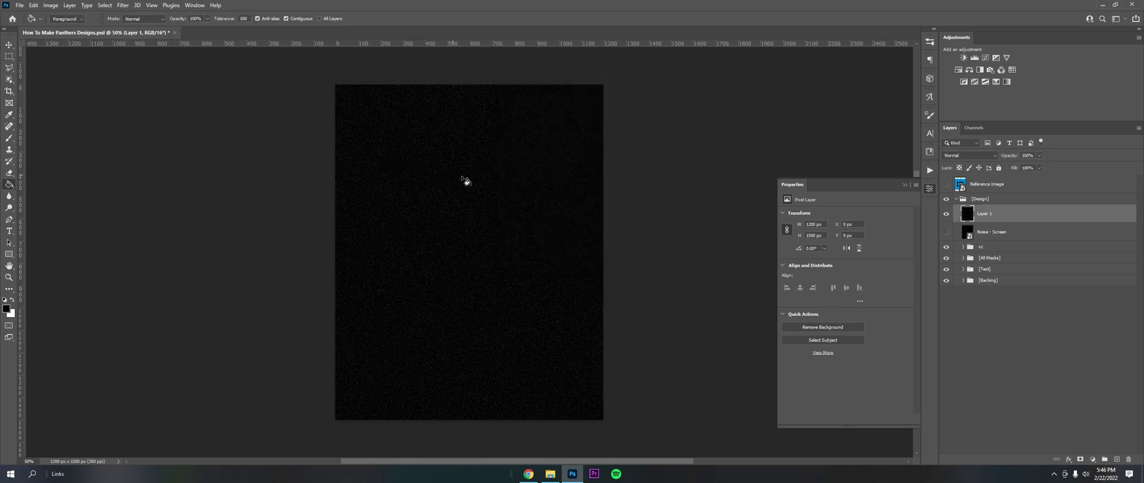
key("z")
left_click_drag(478, 164, 572, 169)
key("ctrl+0")
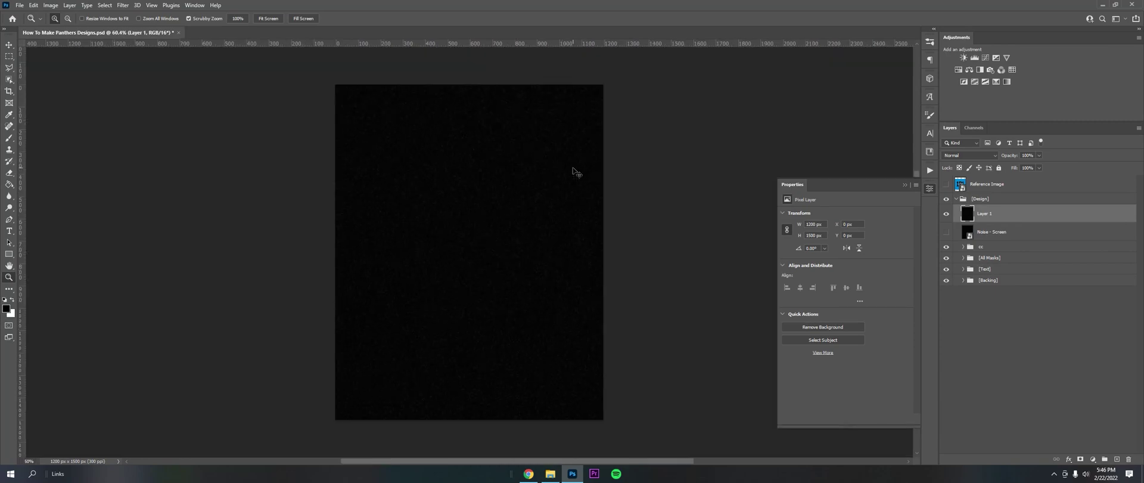
- Delete the black noise demonstration layer and turn the Noise - Screen layer back on
left_click(1009, 239)
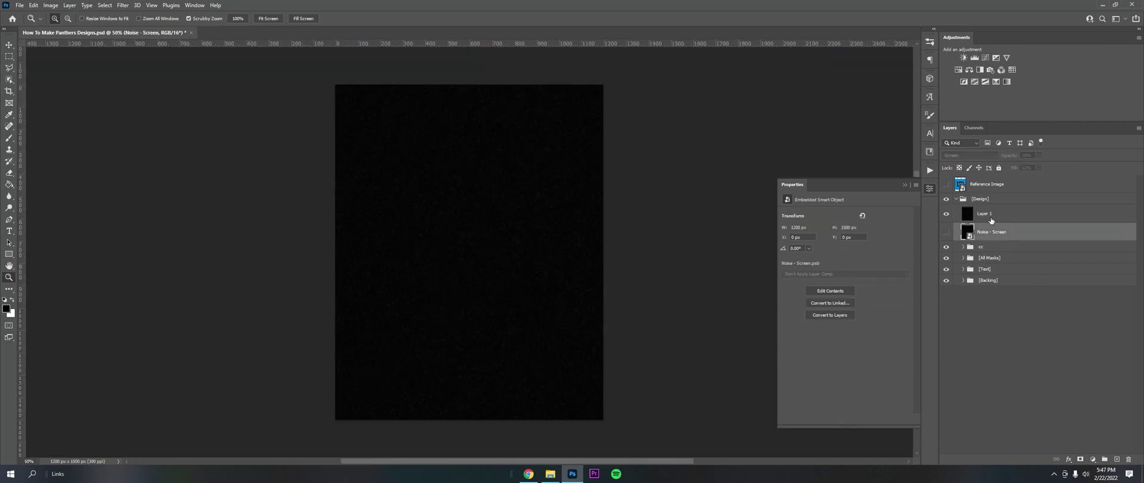
left_click(991, 219)
key("Delete")
left_click(947, 215)
- Inspect the poster's grain up close and compare it with the Reference Image layer turned on
left_click_drag(530, 112, 598, 133)
left_click(946, 183)
left_click_drag(437, 250, 402, 258)
left_click_drag(422, 358, 460, 348)
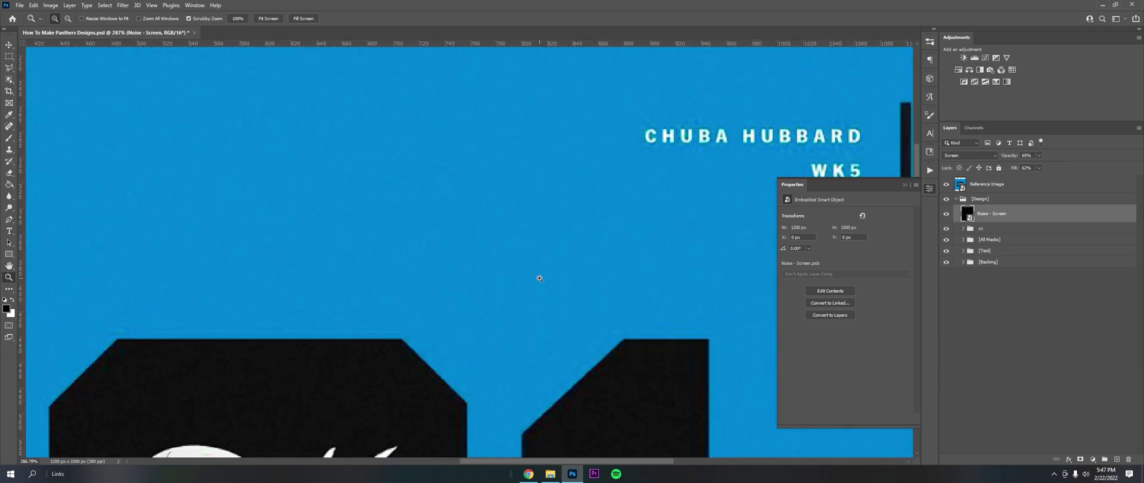
key("ctrl+0")
key("ctrl+minus")
- Collapse the [Design] group and hide the Reference Image layer, finishing with the Move tool active
left_click(956, 199)
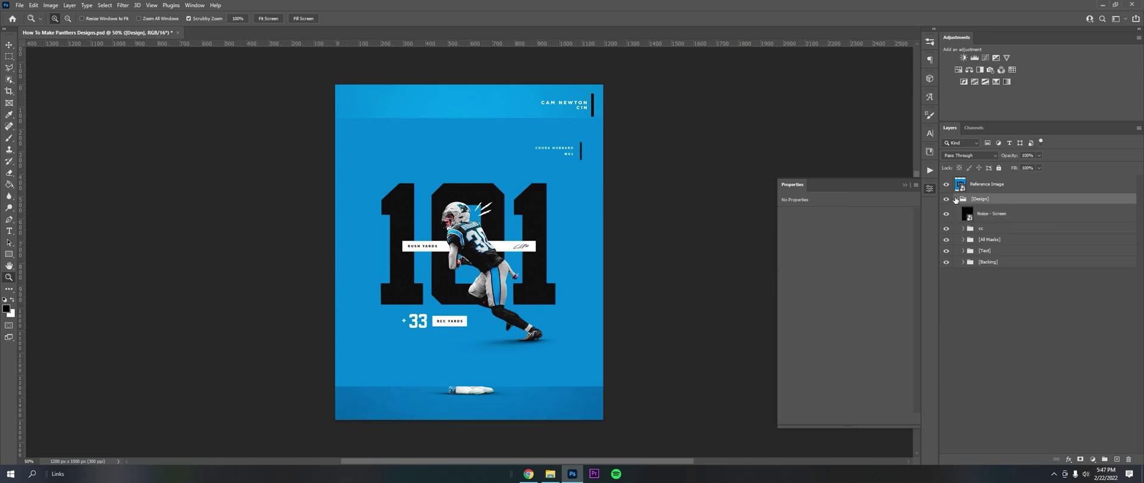
left_click(956, 199)
left_click(948, 185)
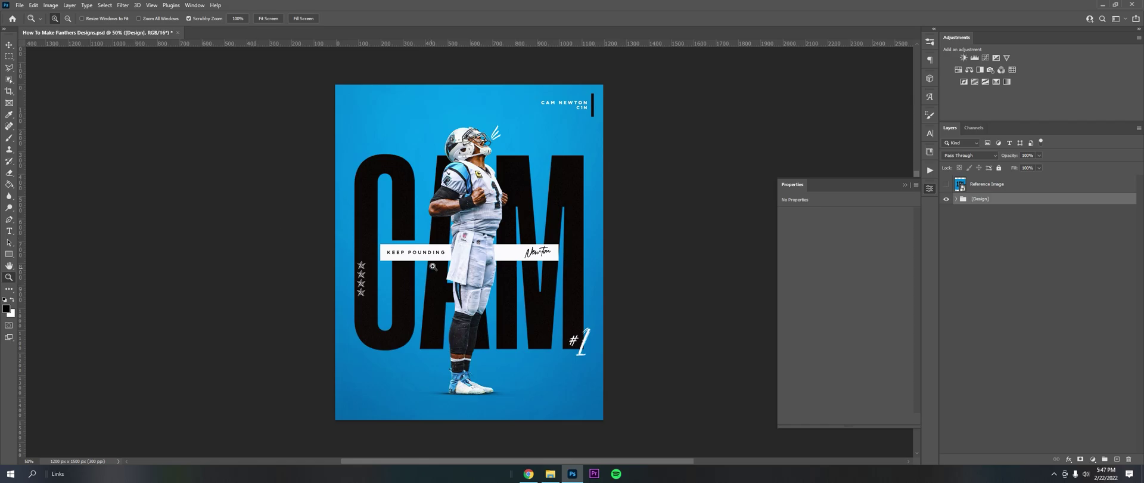
left_click(8, 45)
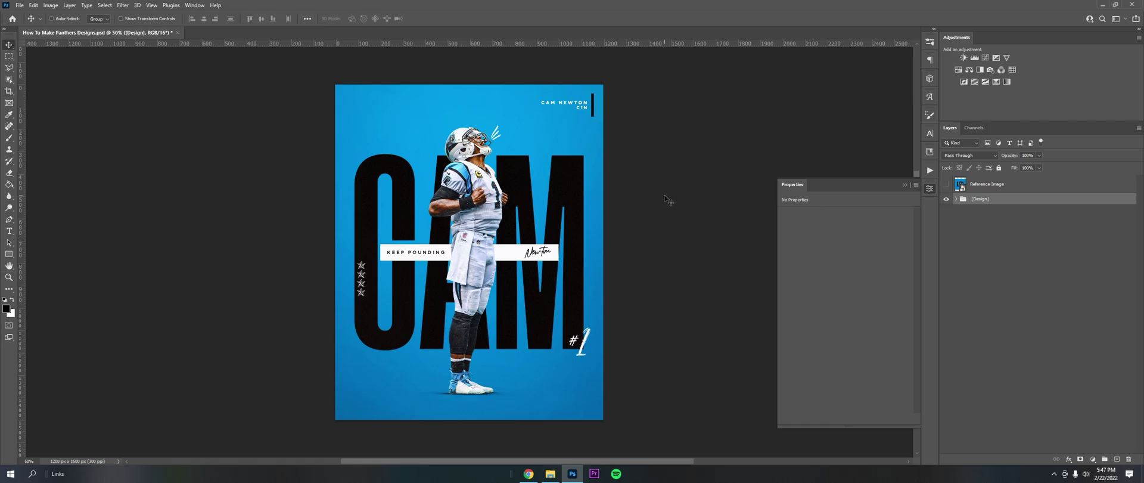